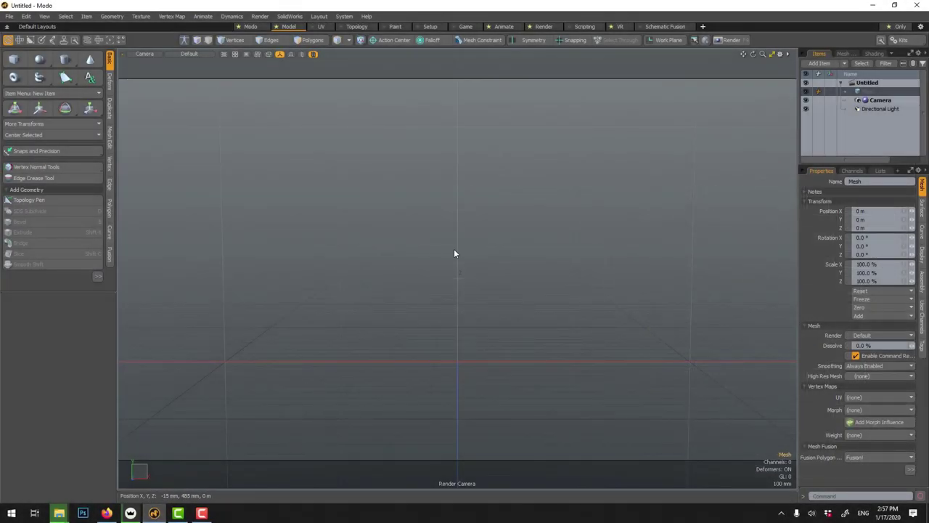
- Switch to the four-viewport layout and add a backdrop item to the scene
left_click_drag(435, 249, 454, 235, "alt")
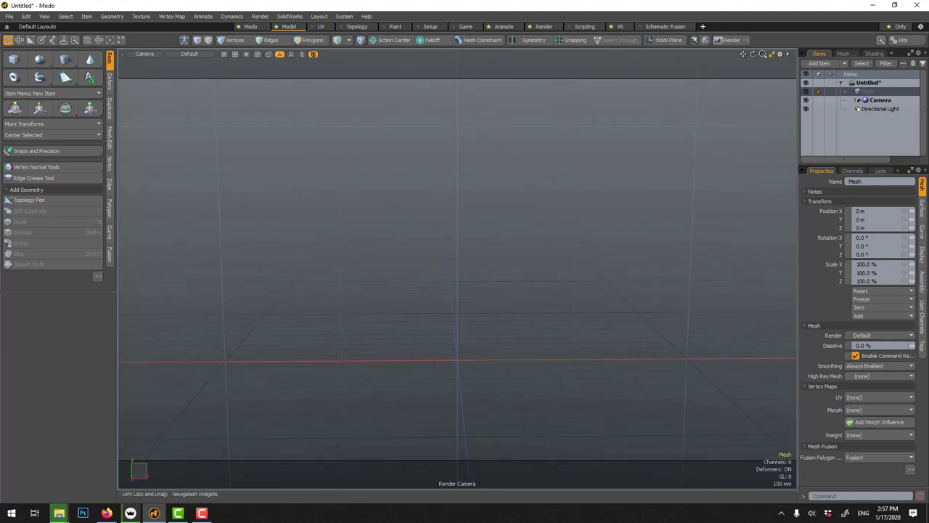
left_click(772, 54)
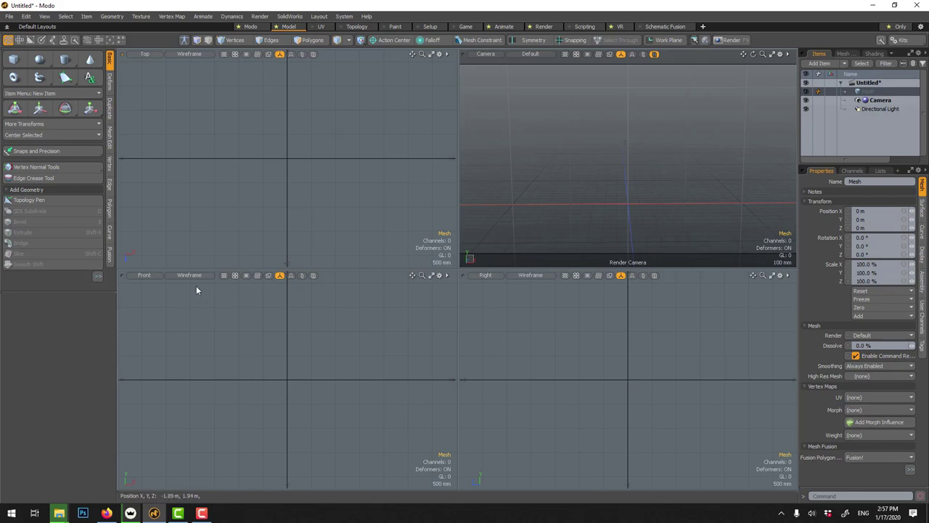
left_click(834, 63)
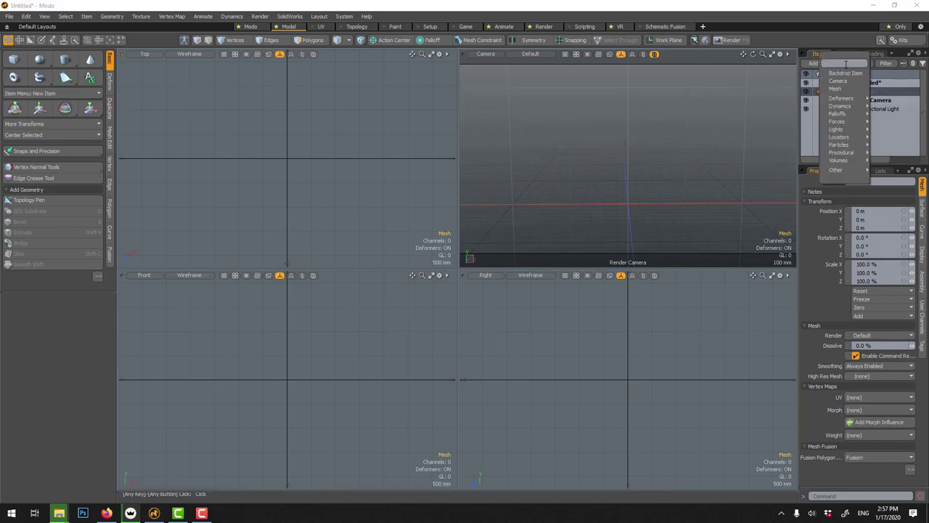
left_click(827, 38)
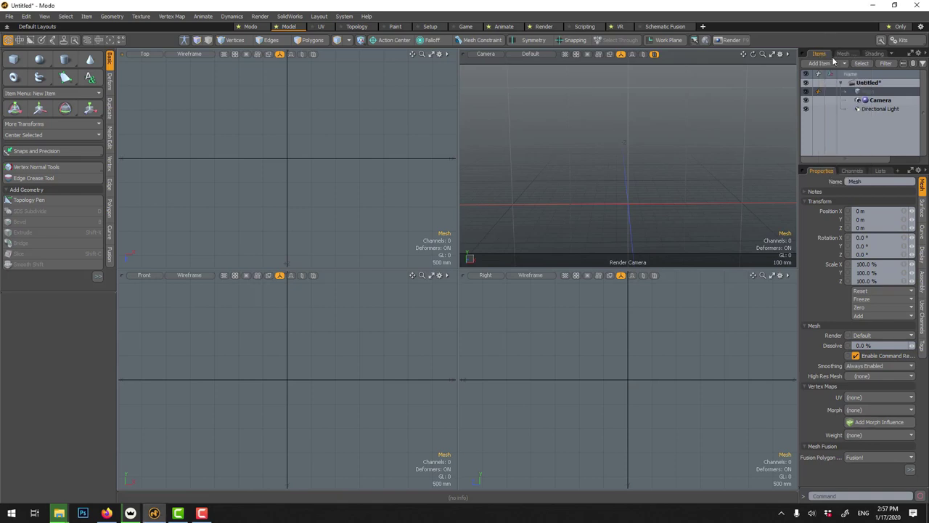
left_click(847, 66)
left_click(846, 75)
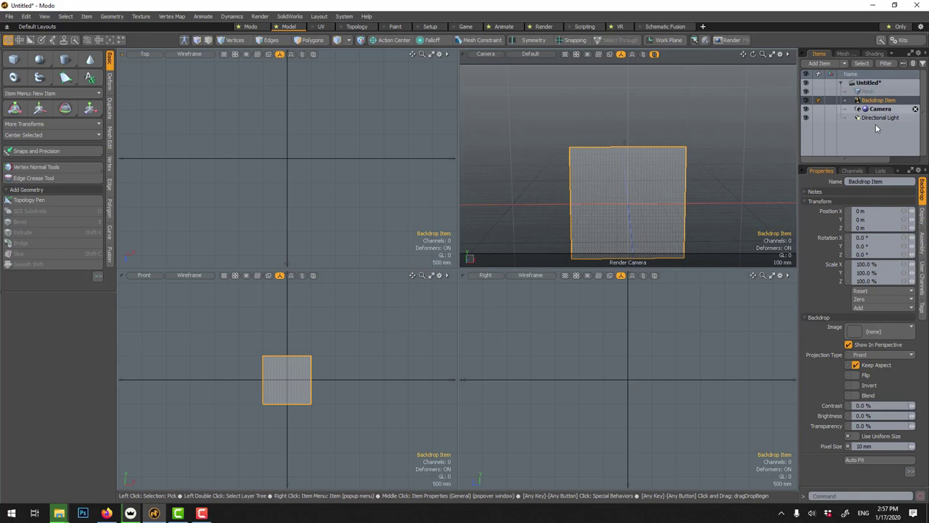
- Load 53916962-3d-rendered-composition-of-empty-modern-shelves-.jpg from the Desktop as the backdrop item's image
left_click_drag(844, 156, 844, 132)
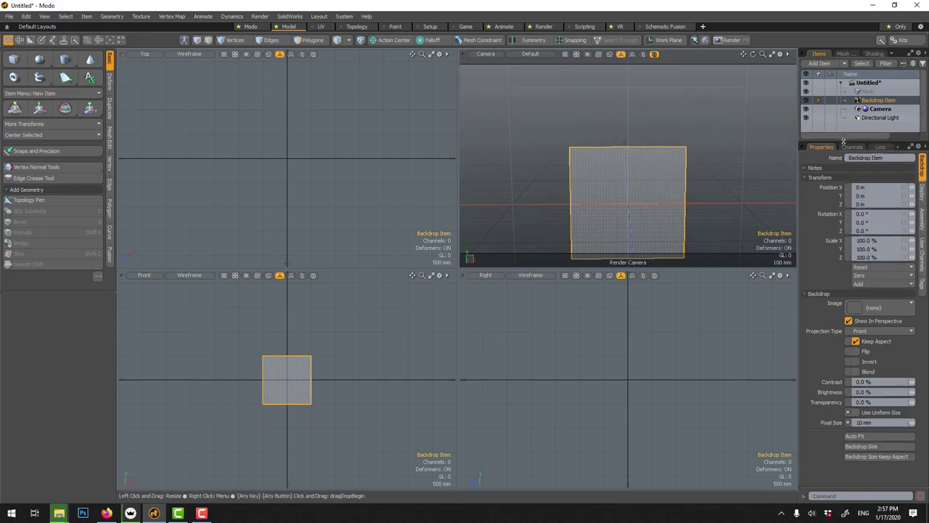
left_click(870, 307)
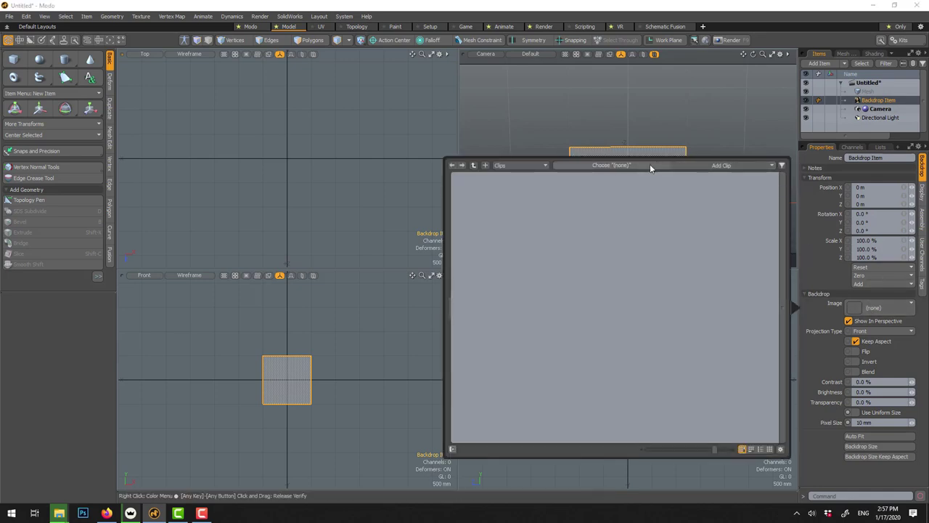
left_click(725, 165)
left_click(725, 181)
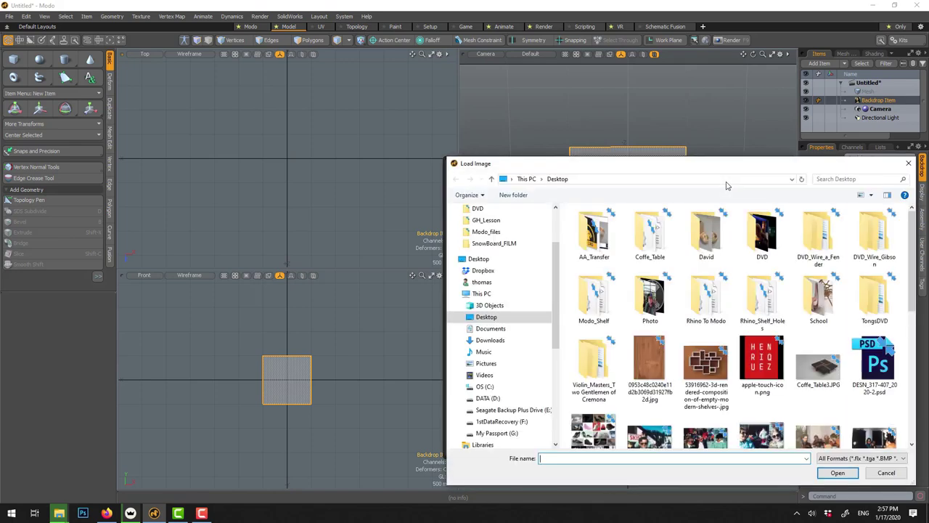
left_click(700, 366)
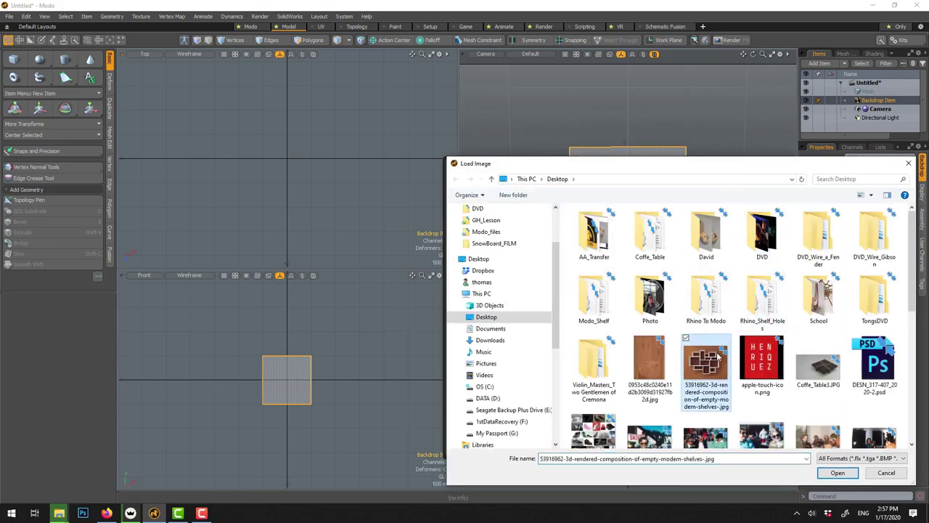
left_click(837, 473)
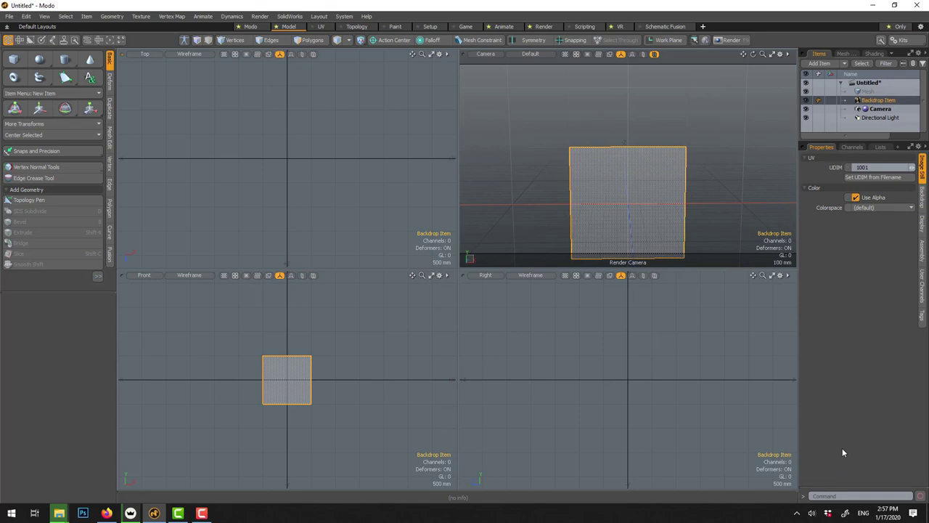
scroll(360, 364, "down", 3)
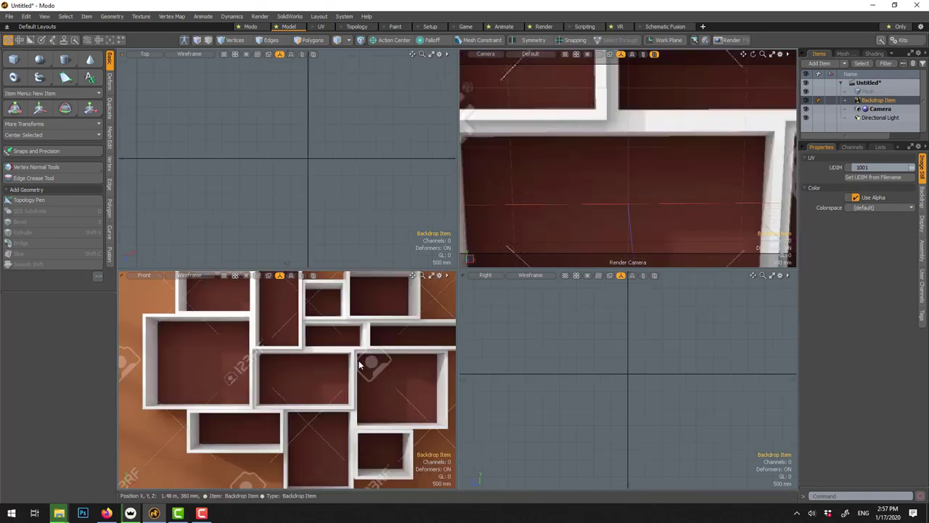
scroll(361, 364, "down", 2)
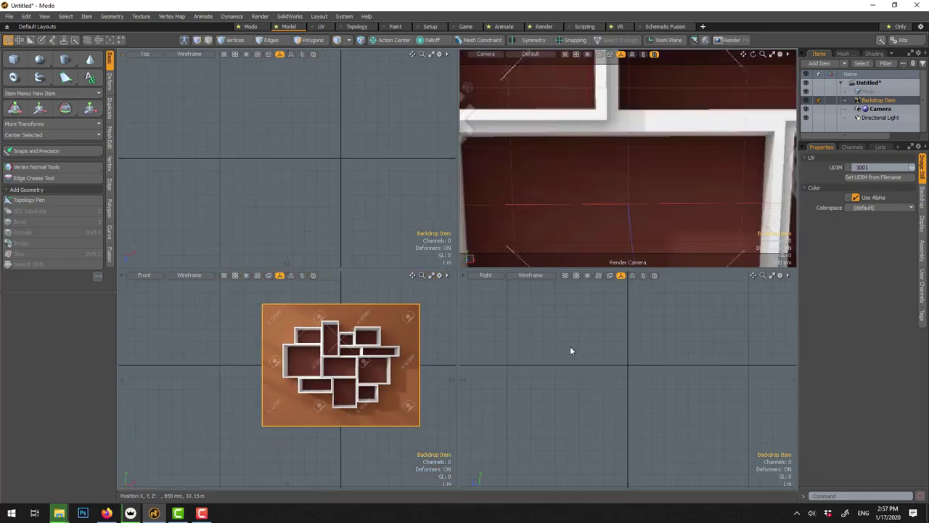
- Show the backdrop item's properties and maximize the Front viewport around the shelf image
left_click(920, 201)
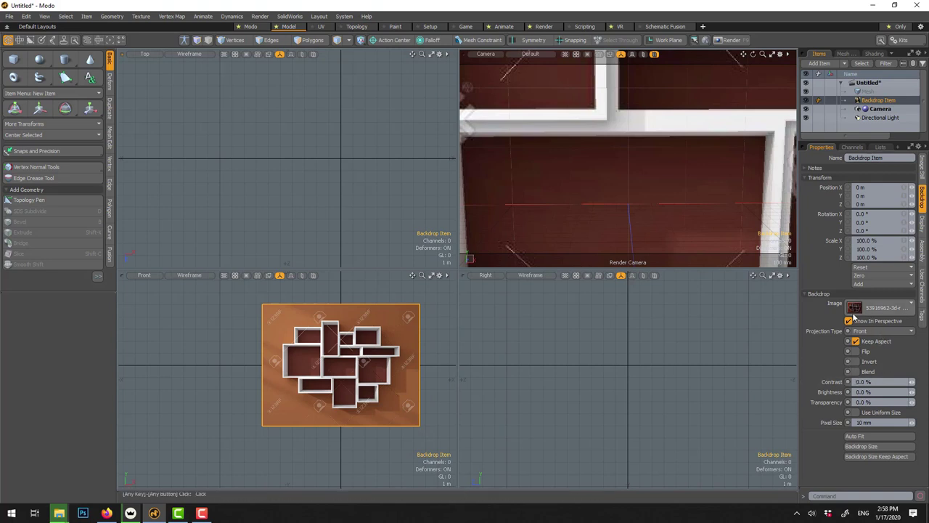
left_click(432, 275)
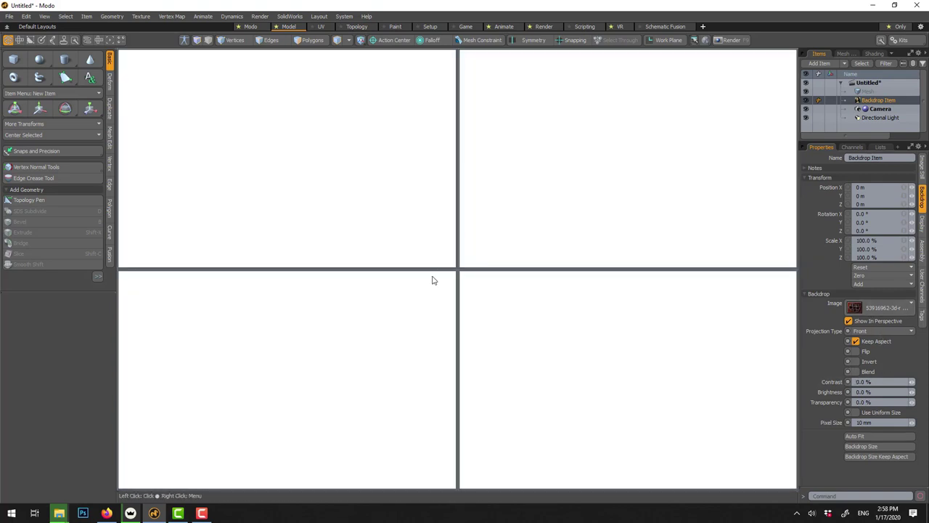
scroll(566, 244, "up", 2)
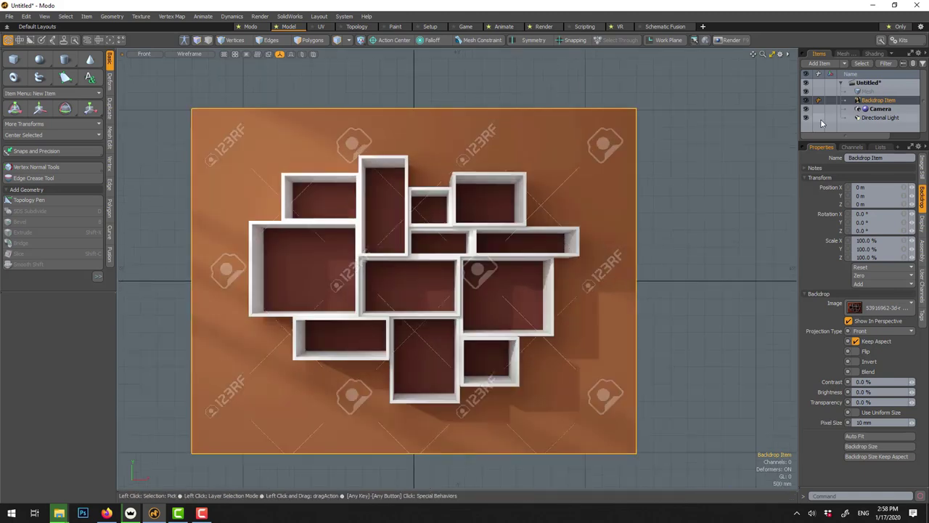
- Delete the scene's default mesh item and put an empty mesh item in its place
left_click(870, 90)
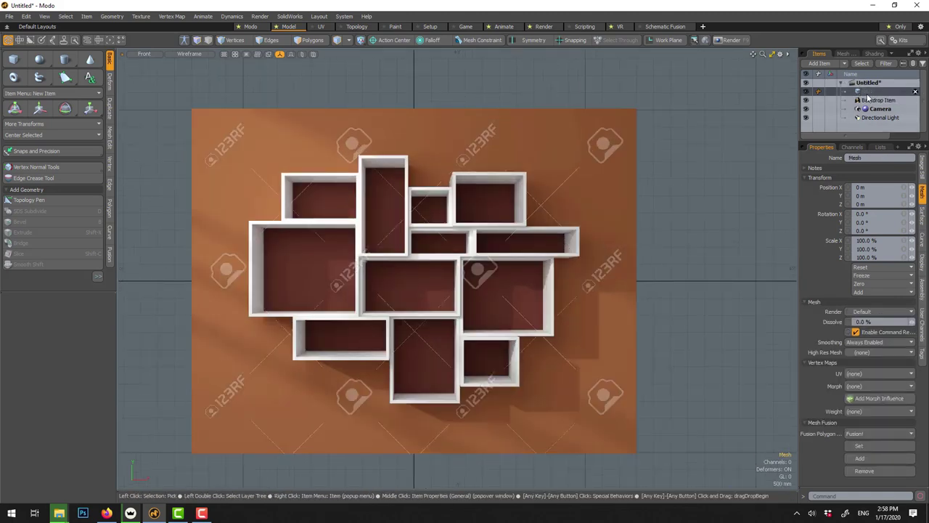
key("Delete")
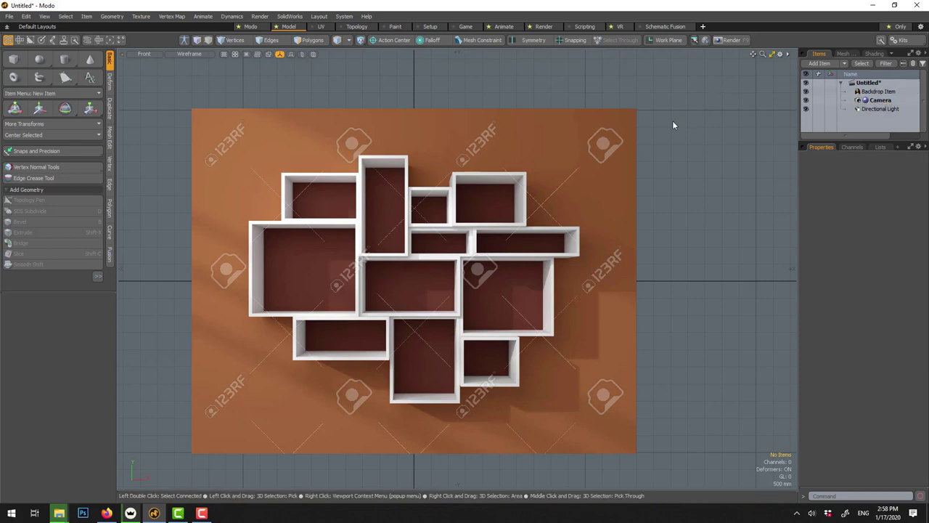
key("ctrl+z")
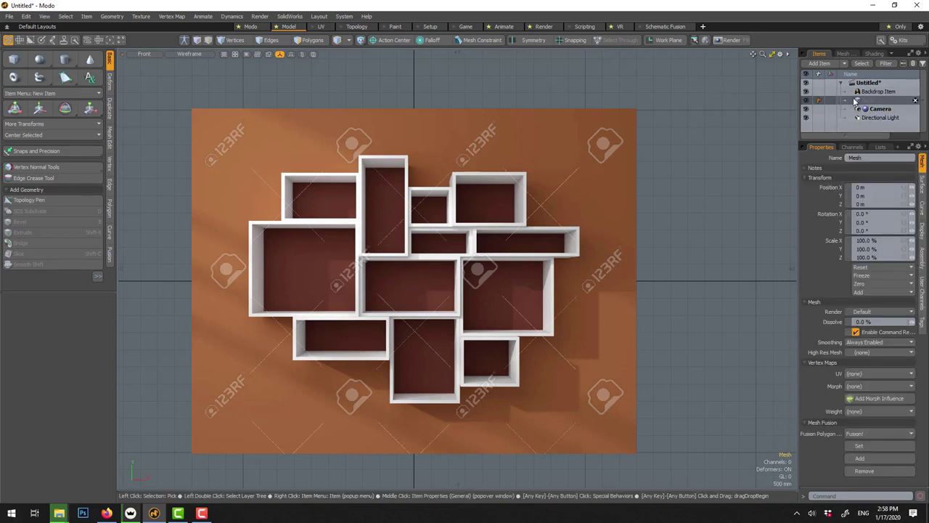
- Draw a flat Cube primitive about 2.26 m by 1.41 m over the upper-left shelf box in the backdrop
left_click(13, 61)
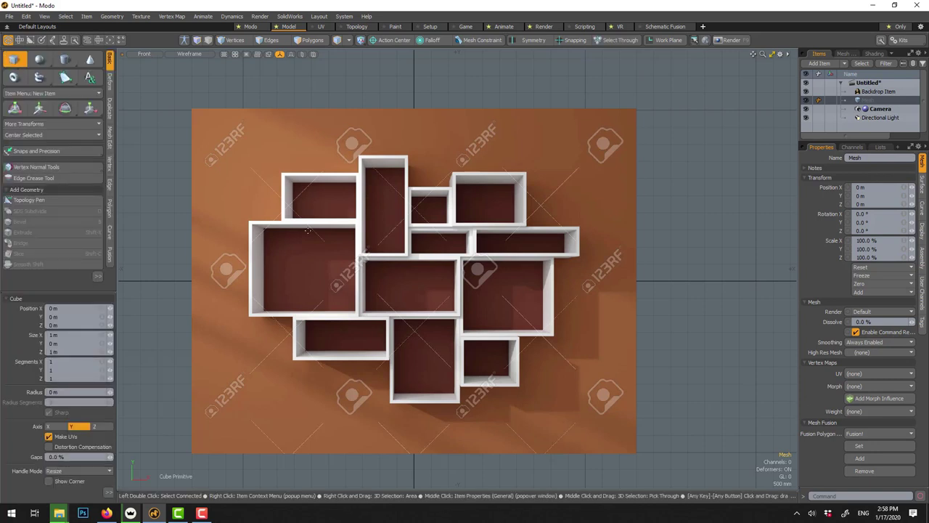
scroll(289, 205, "up", 2)
scroll(289, 205, "up", 2)
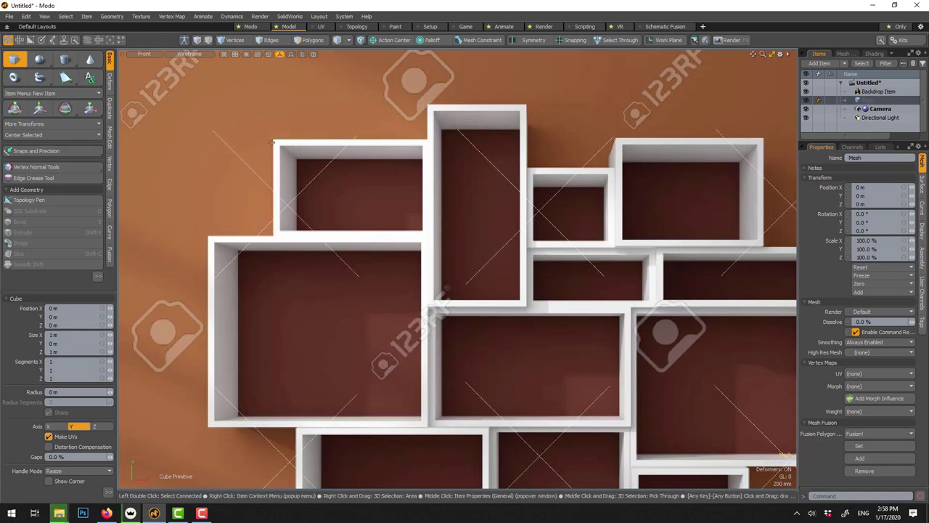
left_click_drag(274, 141, 428, 236)
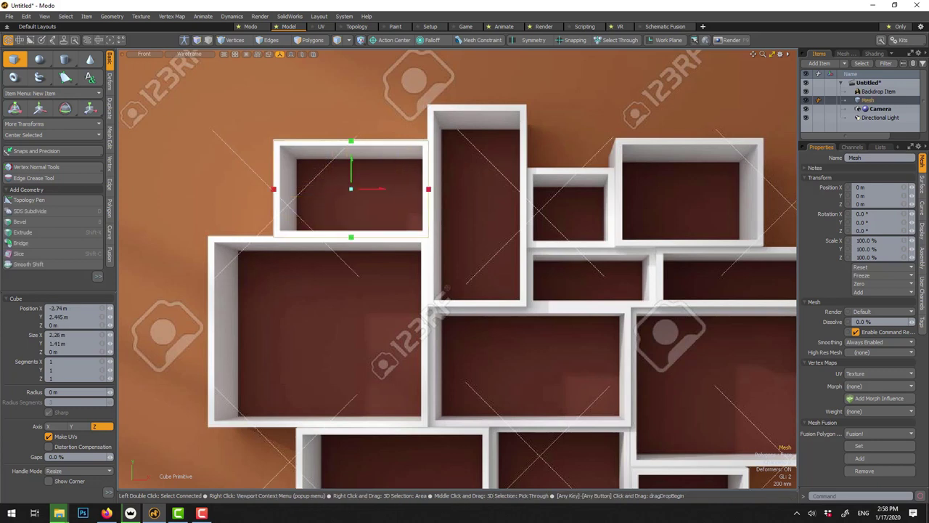
key("space")
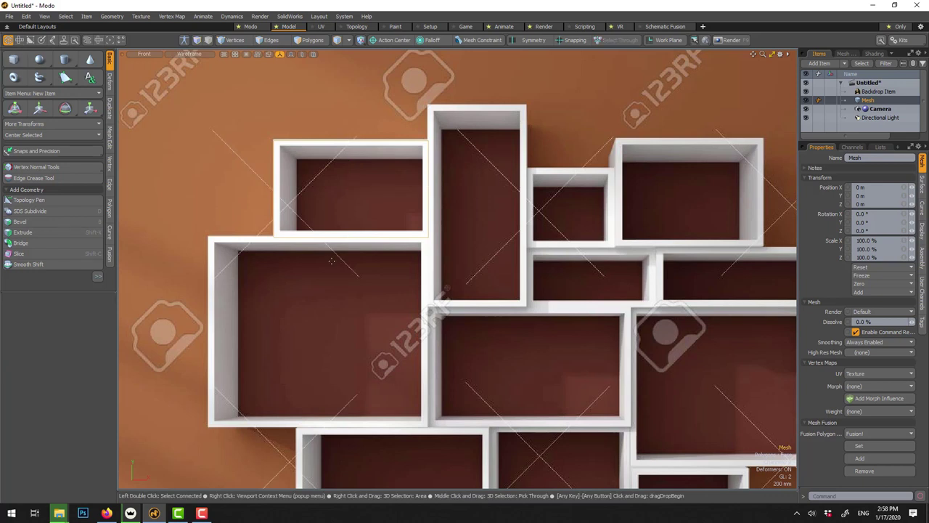
- Draw a flat Cube primitive about 3.26 m by 2.84 m over the large shelf box at the far left
left_click(13, 61)
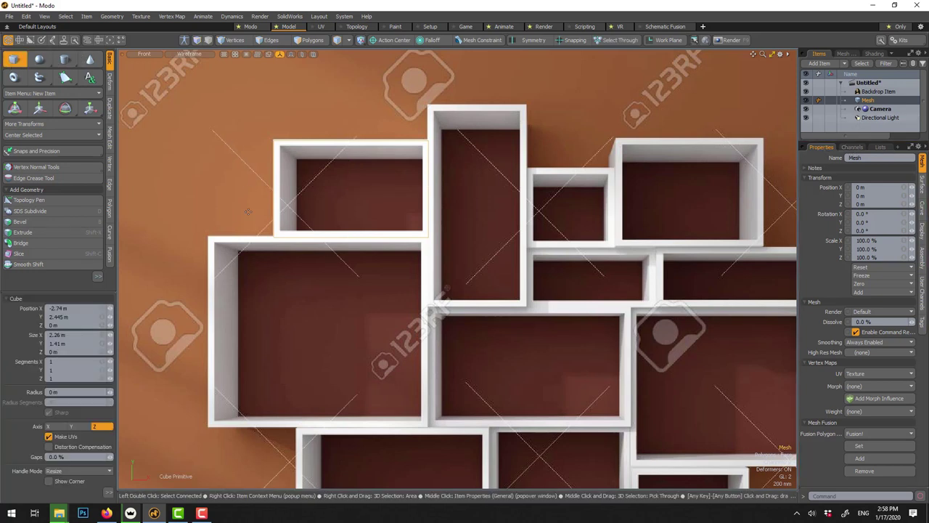
left_click_drag(206, 236, 418, 420)
left_click_drag(310, 328, 316, 333)
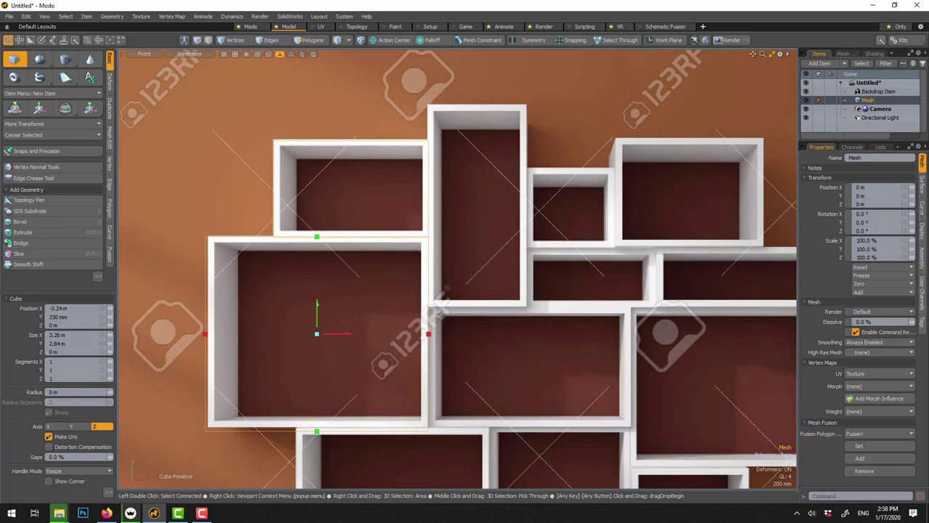
key("space")
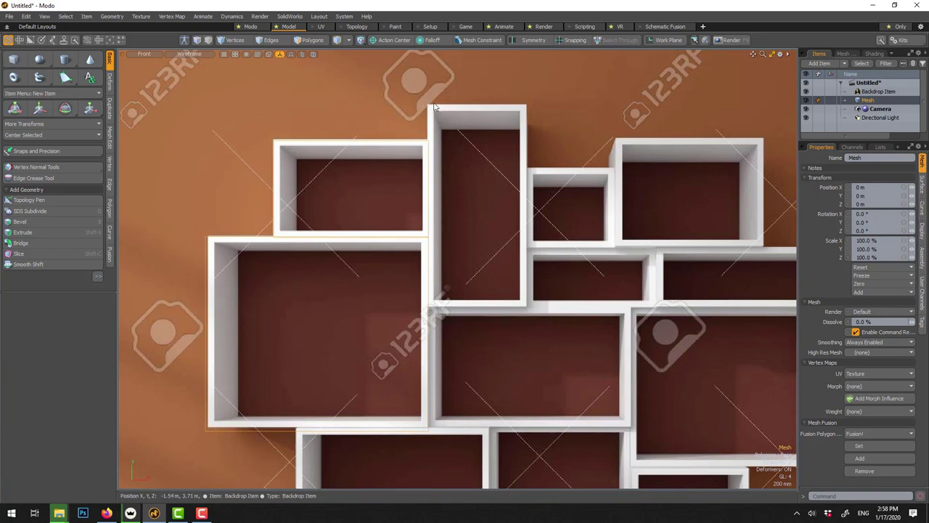
- Draw a flat Cube primitive about 1.46 m by 2.94 m over the tall shelf box at the top of the composition
left_click(13, 59)
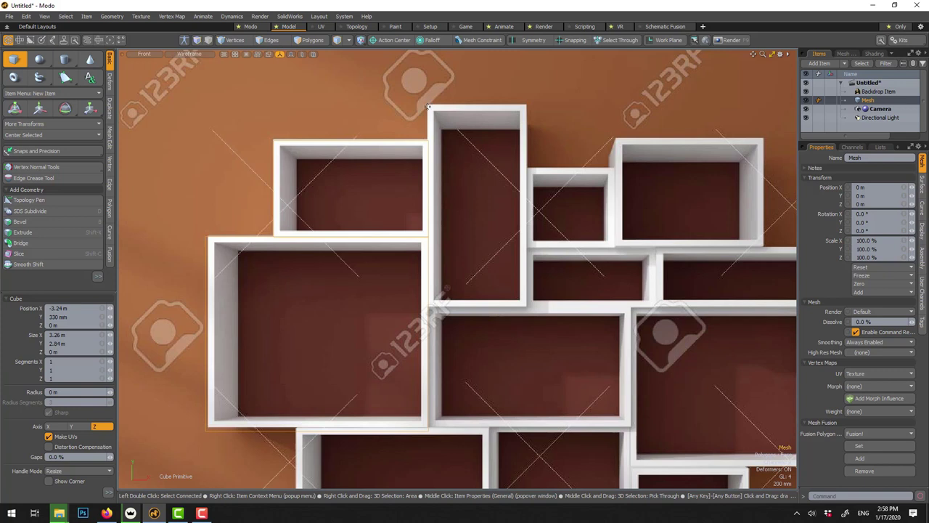
left_click_drag(427, 104, 527, 303)
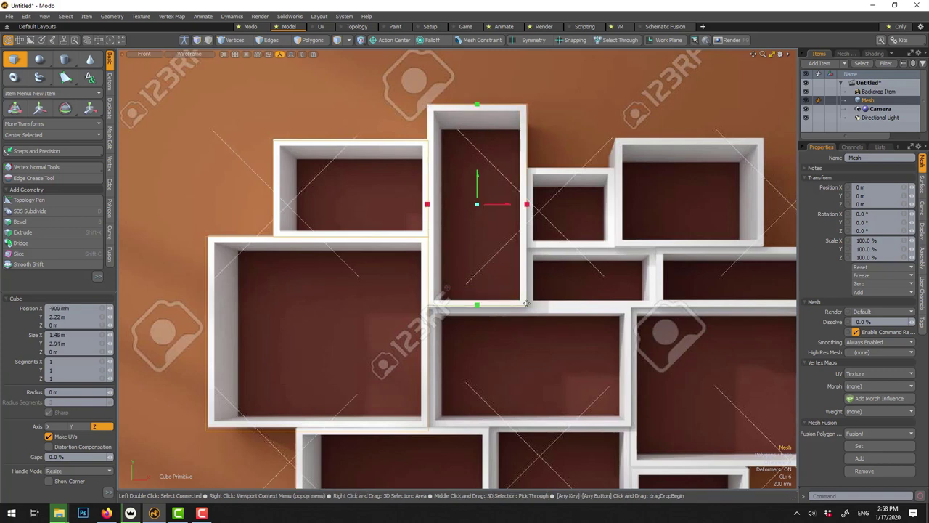
key("space")
- Draw a flat Cube primitive about 2.93 m by 1.71 m over the wide shelf box directly below the tall one
left_click(14, 59)
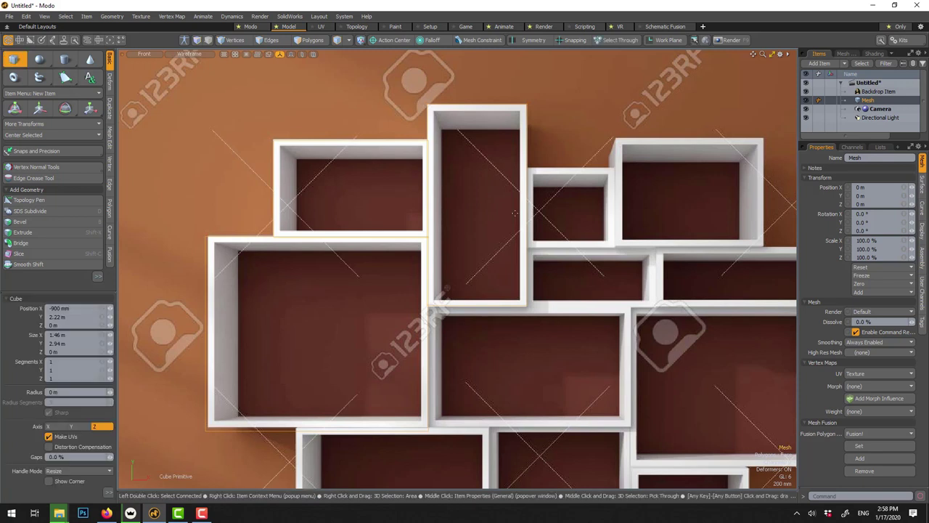
left_click_drag(429, 310, 630, 428)
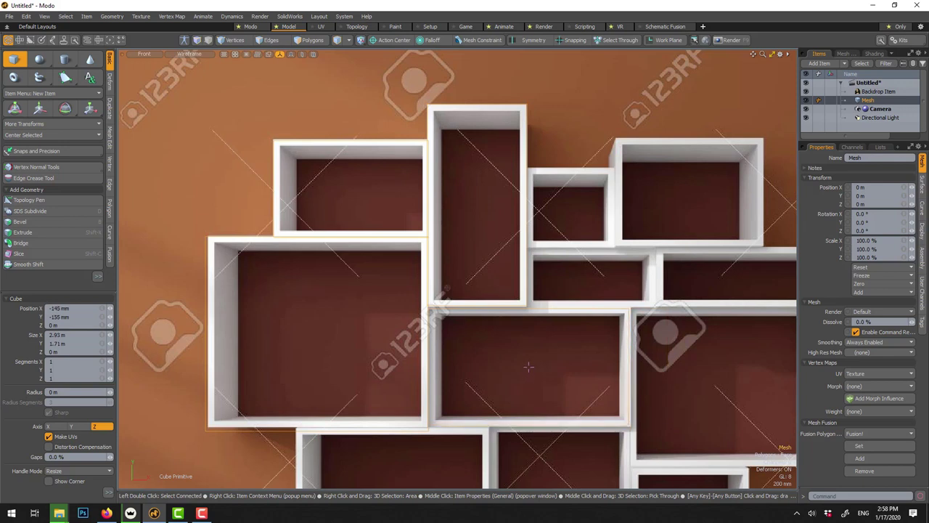
key("space")
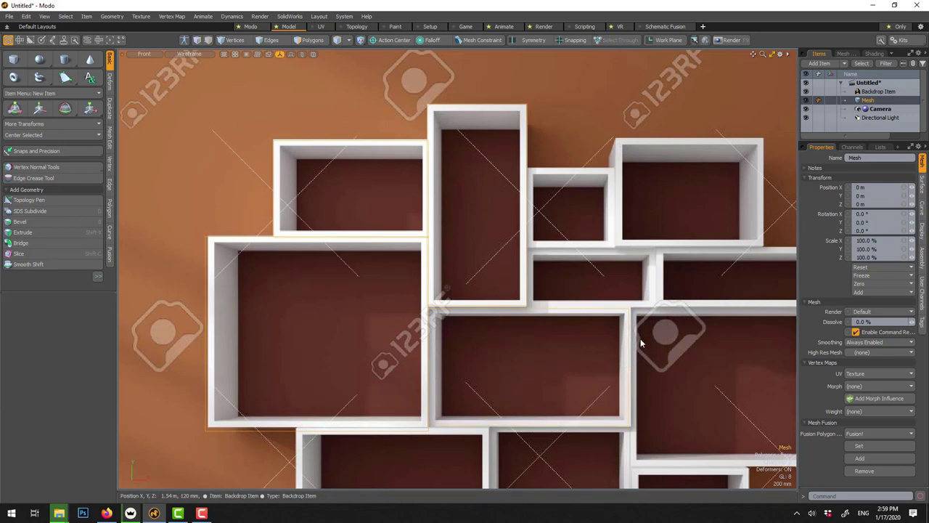
- Draw a flat Cube primitive over the small shelf box just right of the tall one
left_click(14, 58)
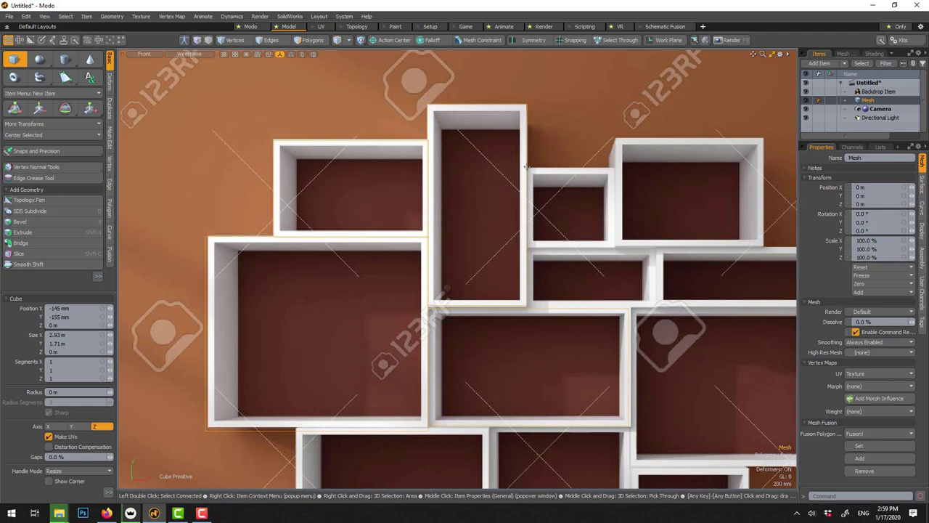
left_click_drag(527, 168, 612, 248)
key("space")
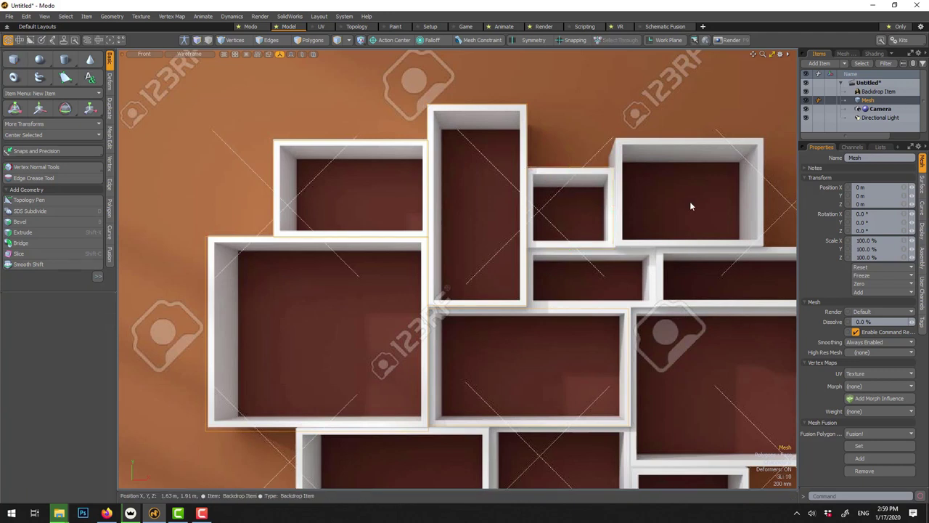
- Hide the backdrop item, return to the four-viewport layout and clear the item selection
left_click(805, 91)
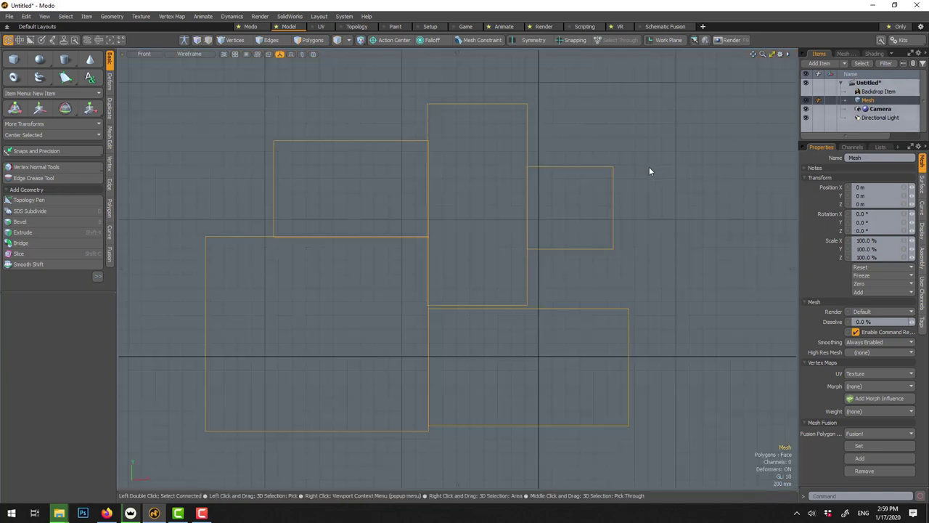
left_click(772, 55)
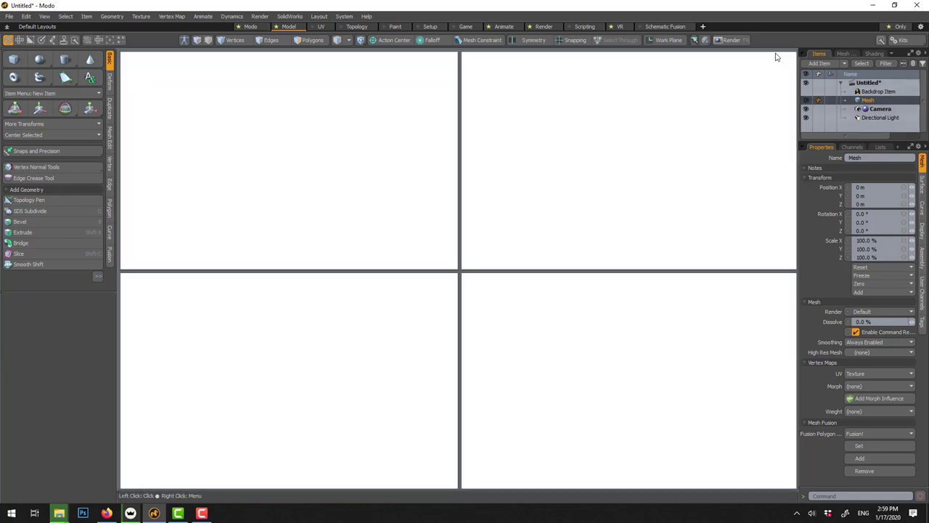
key("Escape")
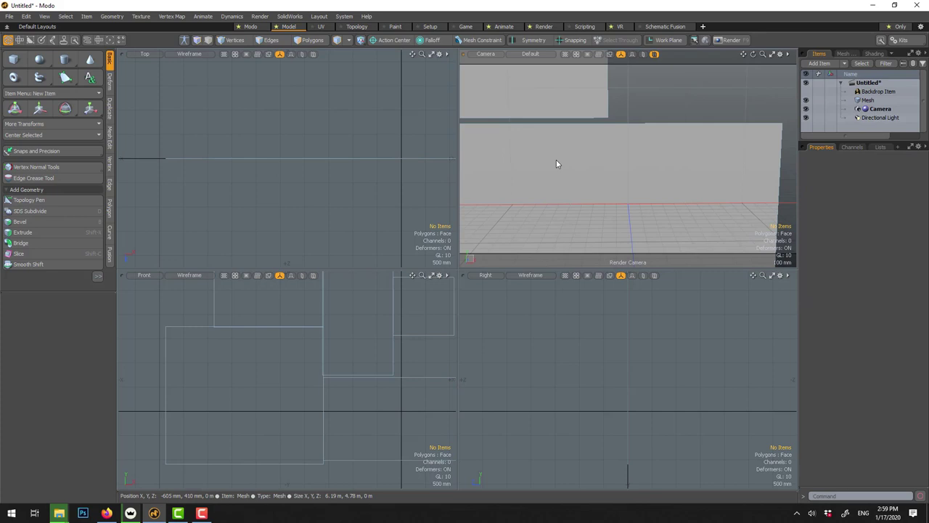
- Maximize the camera viewport, show all five flat shelf panels at an angle and switch to polygon selection mode
scroll(553, 160, "down", 3)
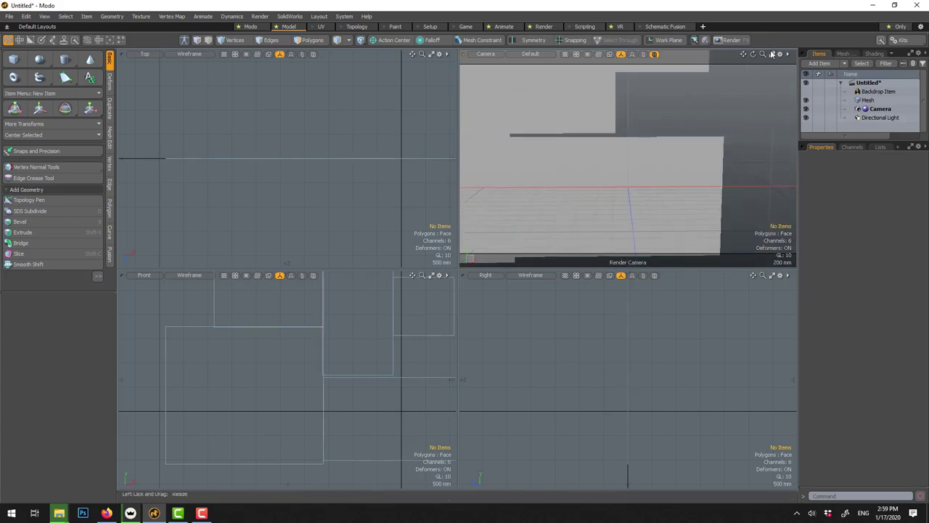
left_click(771, 56)
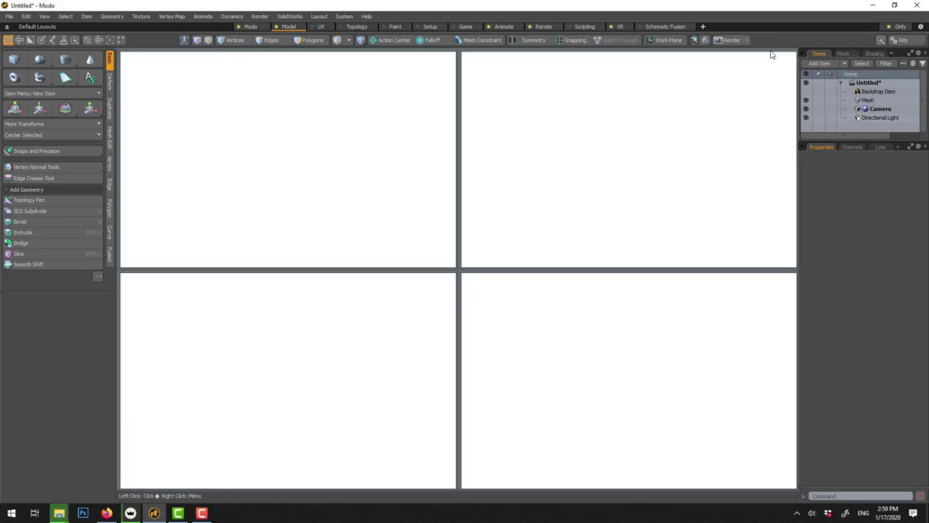
scroll(557, 182, "down", 3)
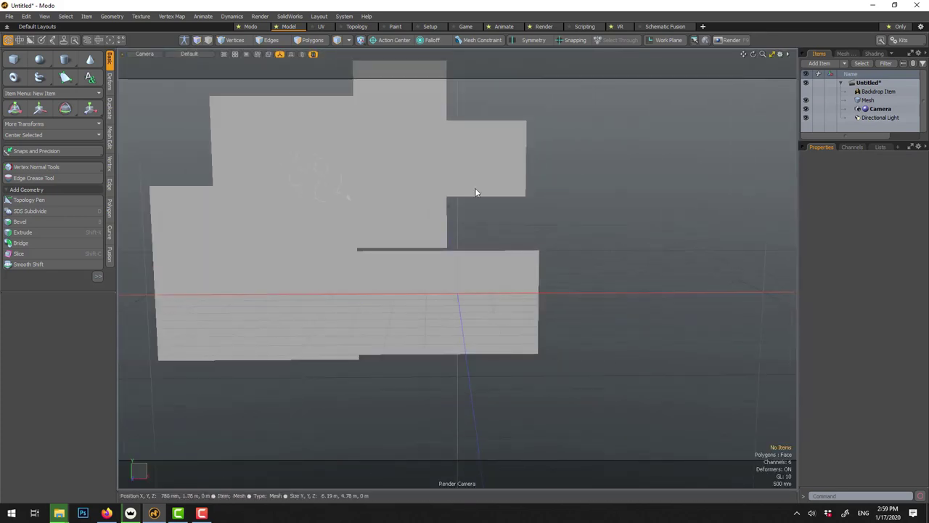
left_click_drag(475, 191, 524, 256, "alt")
left_click_drag(468, 231, 504, 228, "alt+shift")
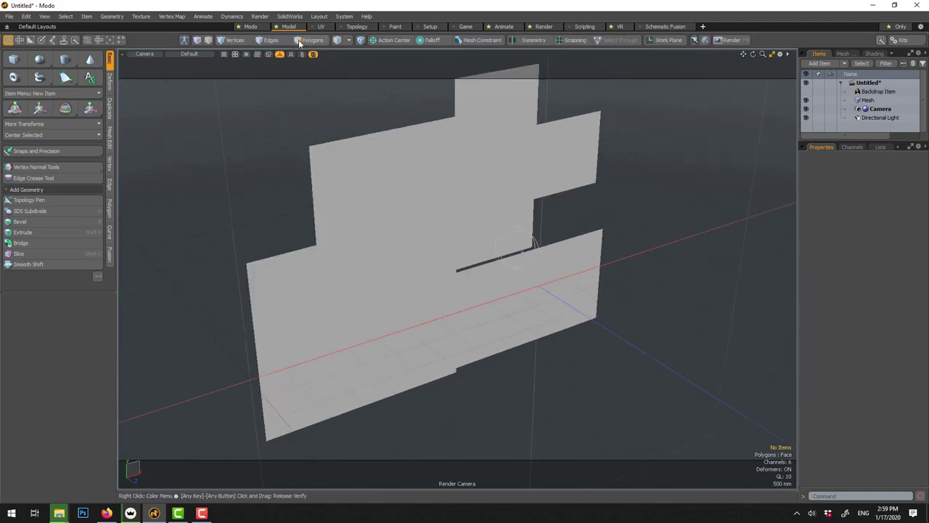
left_click(301, 43)
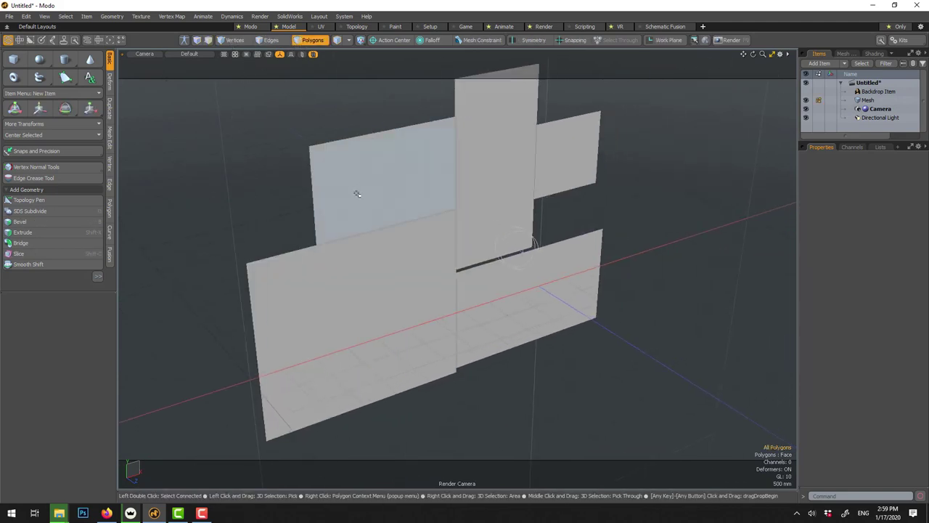
left_click(365, 186)
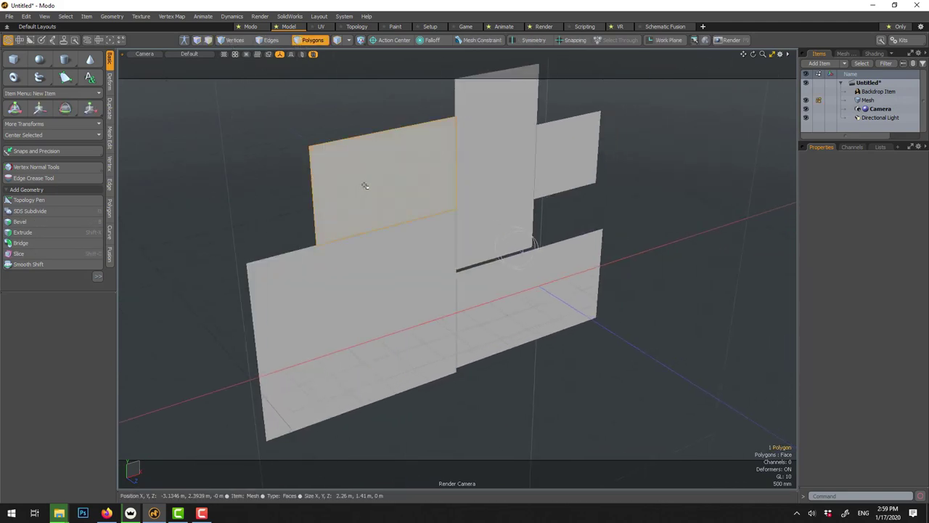
left_click(375, 273)
left_click(485, 235)
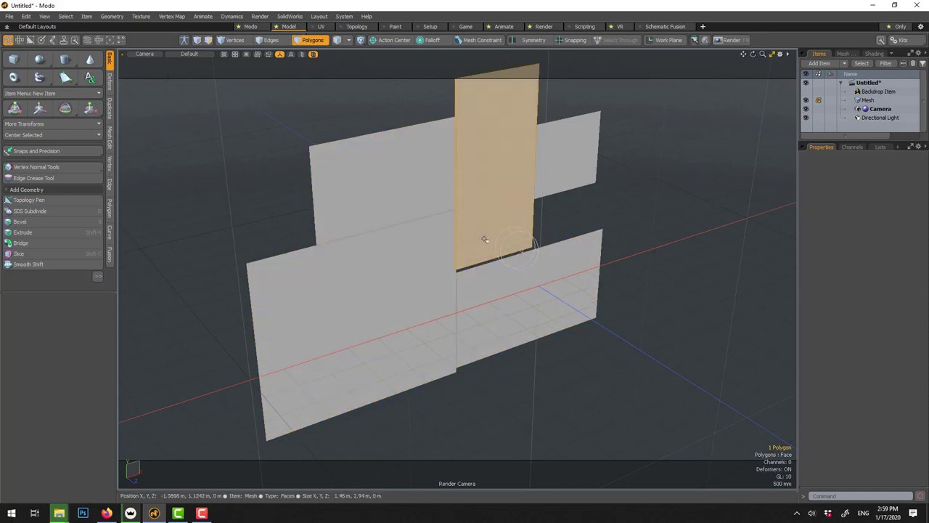
left_click(512, 326)
key("w")
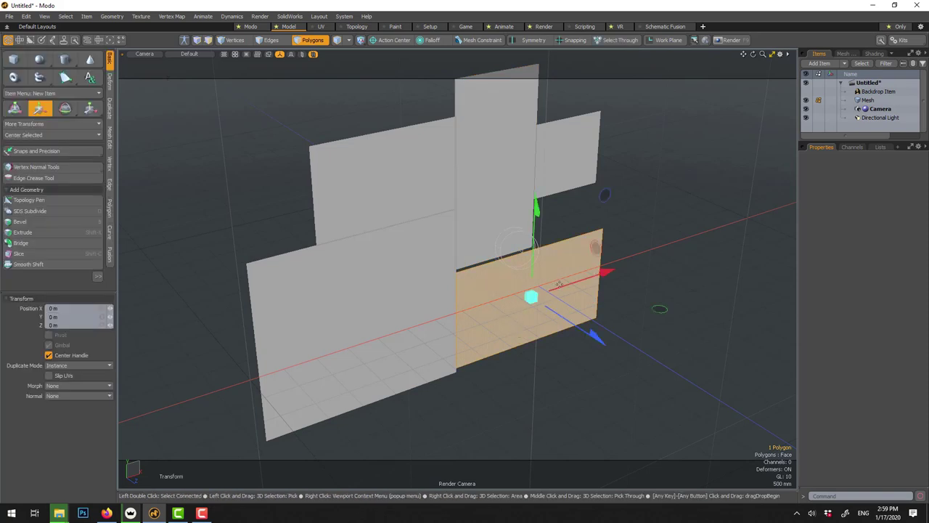
left_click_drag(559, 283, 560, 282)
key("space")
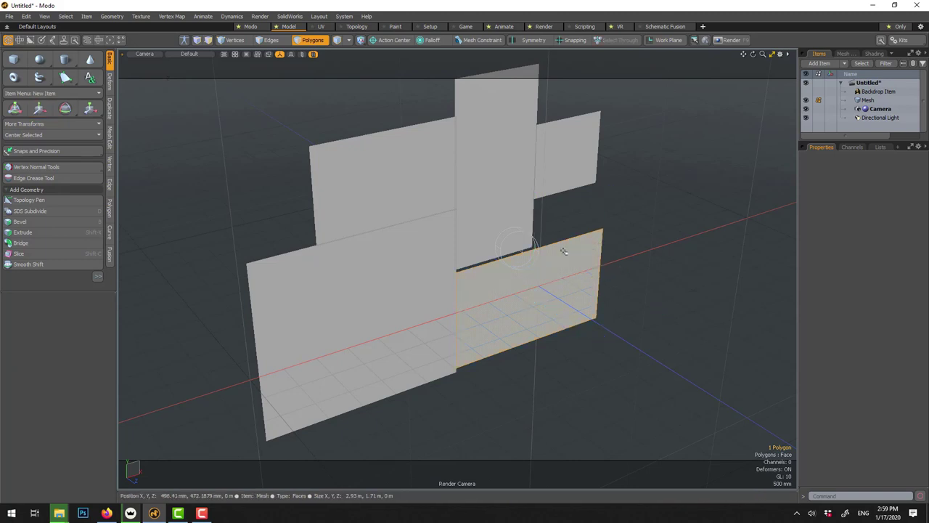
- Try beveling all five shelf panels together with about a 70 mm shift and 180 mm inset, and undo it
left_click(404, 293, "shift")
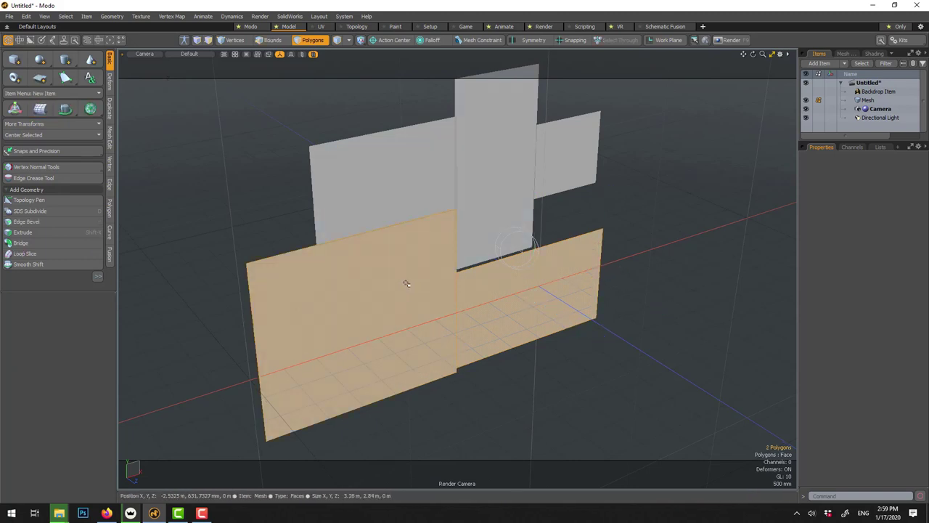
left_click(399, 197, "shift")
left_click(469, 181, "shift")
left_click(568, 171, "shift")
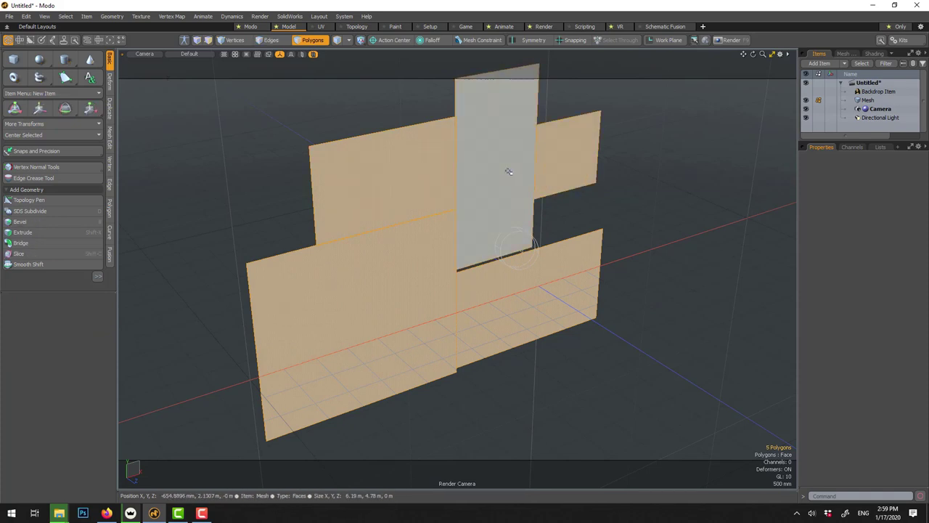
key("b")
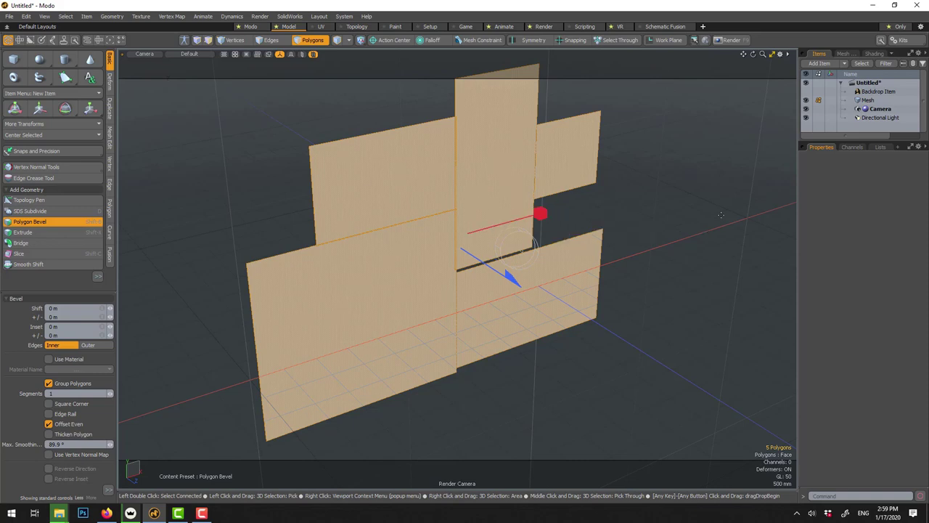
left_click_drag(695, 225, 697, 204)
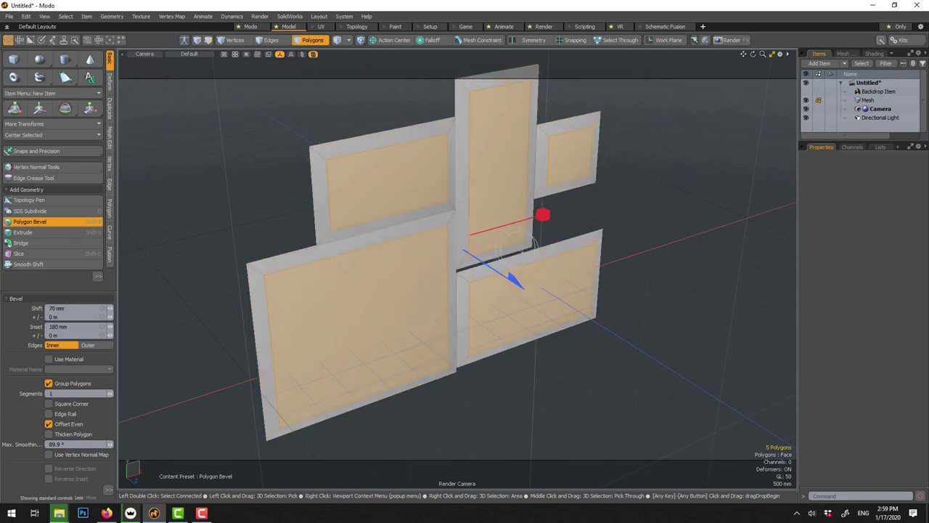
left_click_drag(542, 215, 548, 217)
key("ctrl+z")
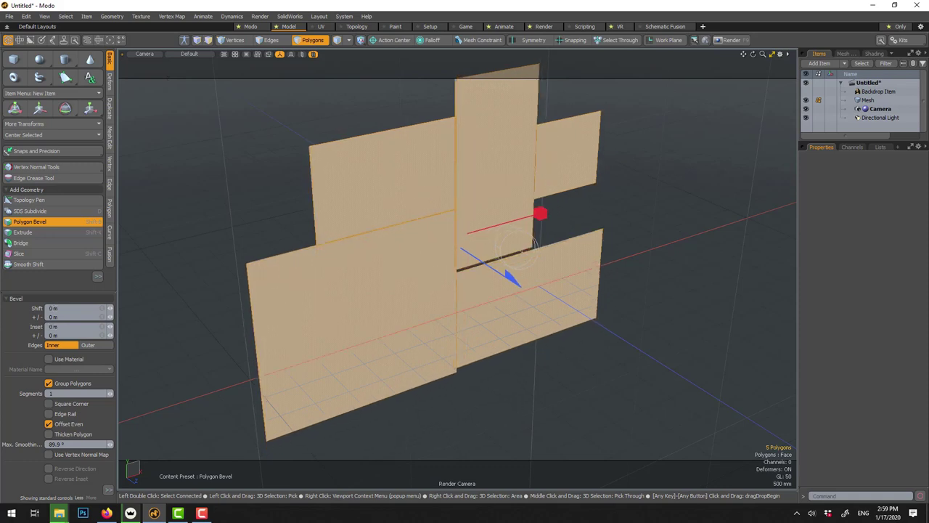
- Bevel the five selected panels together with about a -30 mm shift and 124 mm inset, and delete their inner faces
left_click_drag(512, 278, 508, 277)
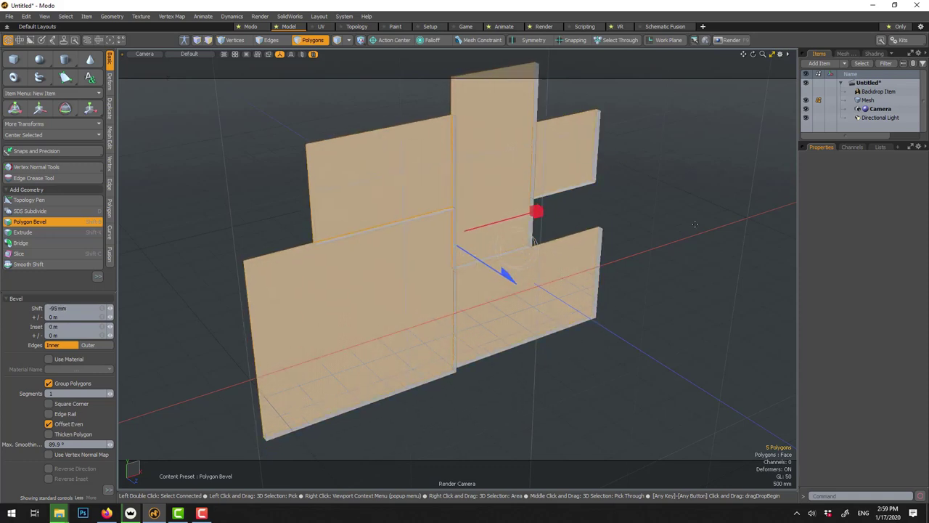
left_click(694, 224)
left_click_drag(693, 216, 711, 220)
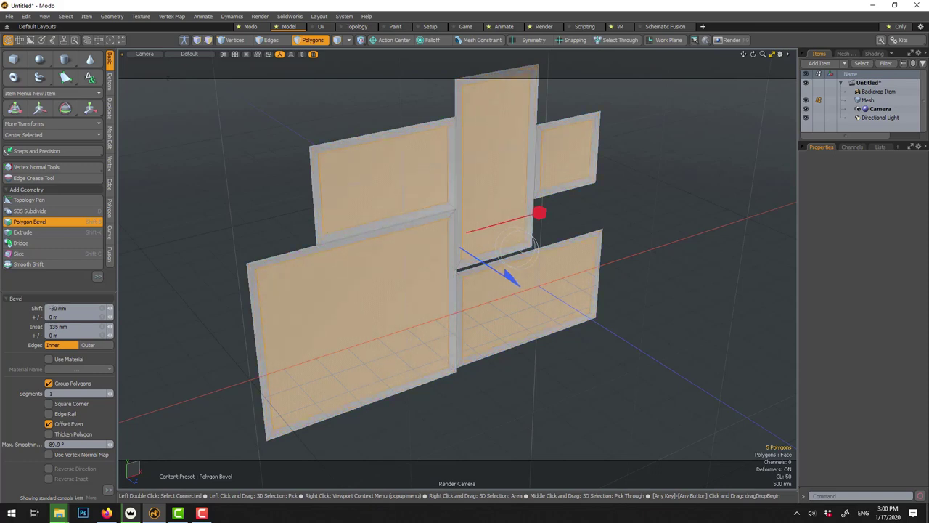
left_click(71, 325)
type("0")
key("Return")
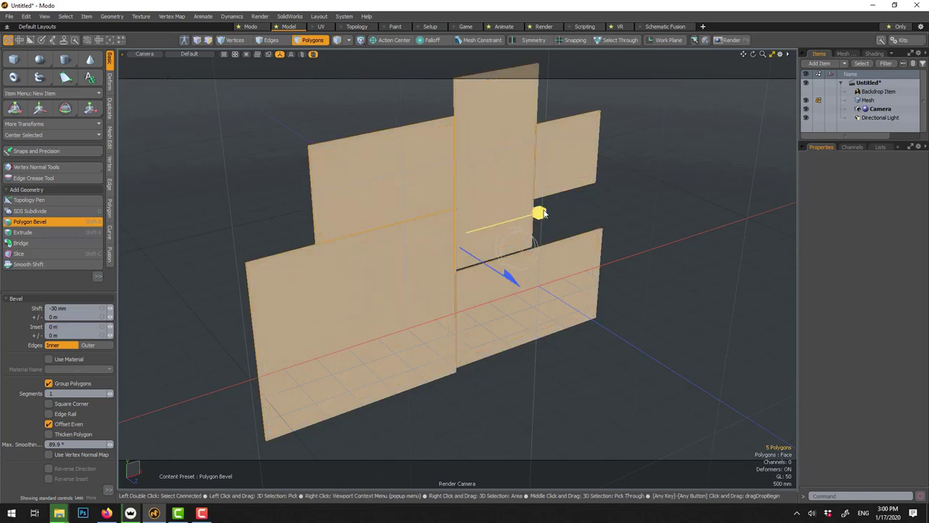
left_click_drag(539, 212, 530, 214)
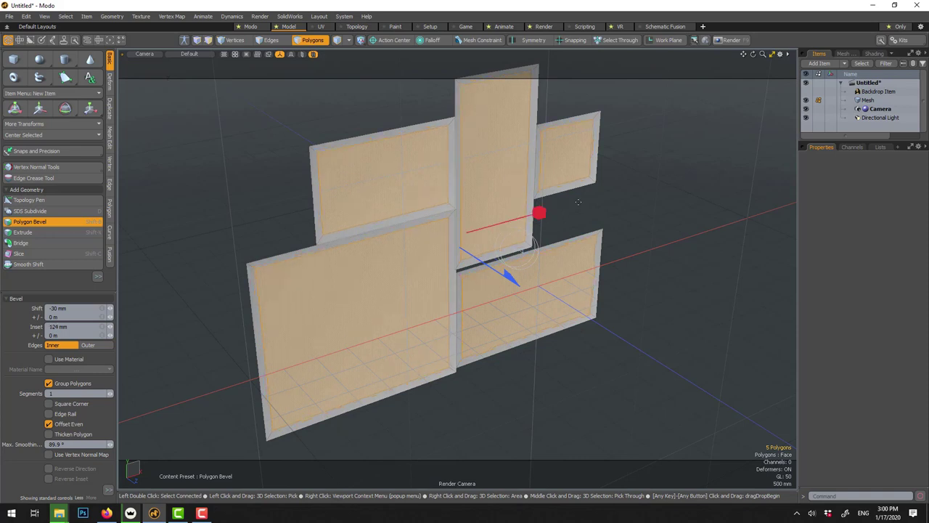
key("space")
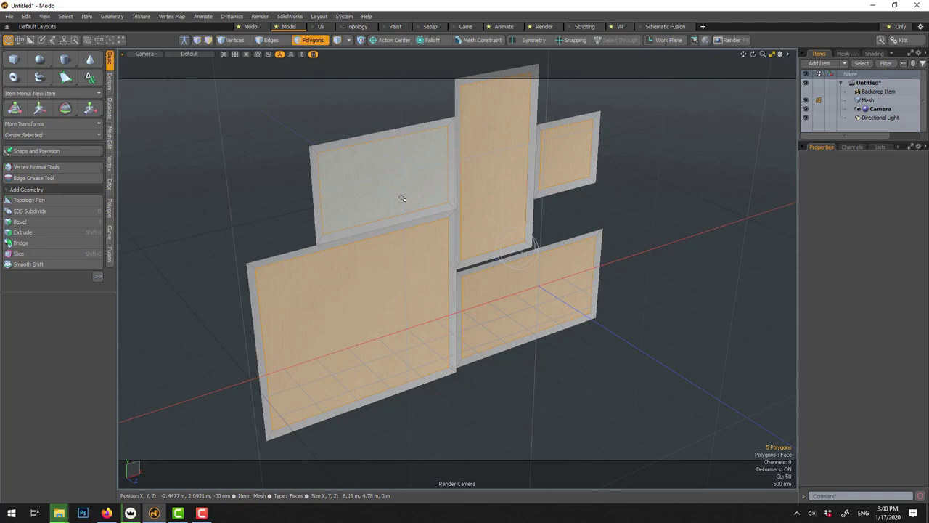
key("Delete")
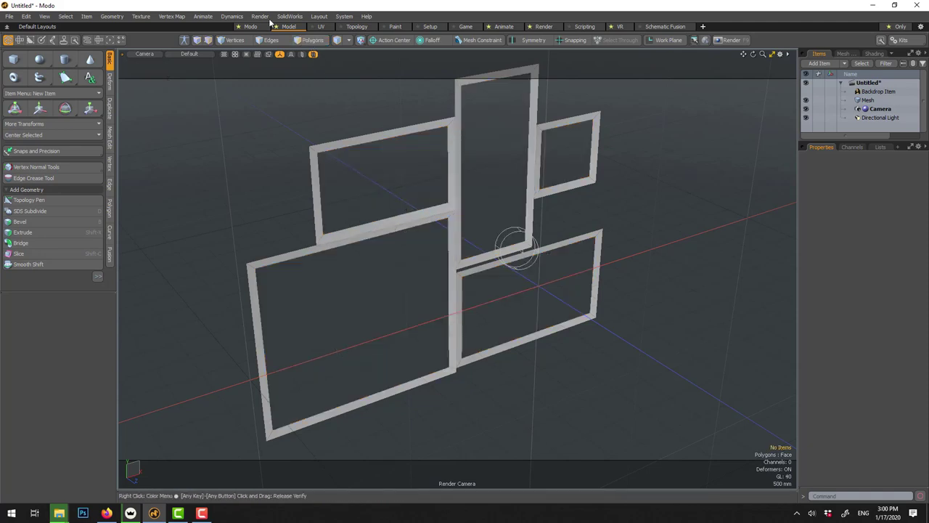
- Try thickening the whole frame mesh, first with an offset of about -1.42 m and again with about 480 mm
left_click(387, 136)
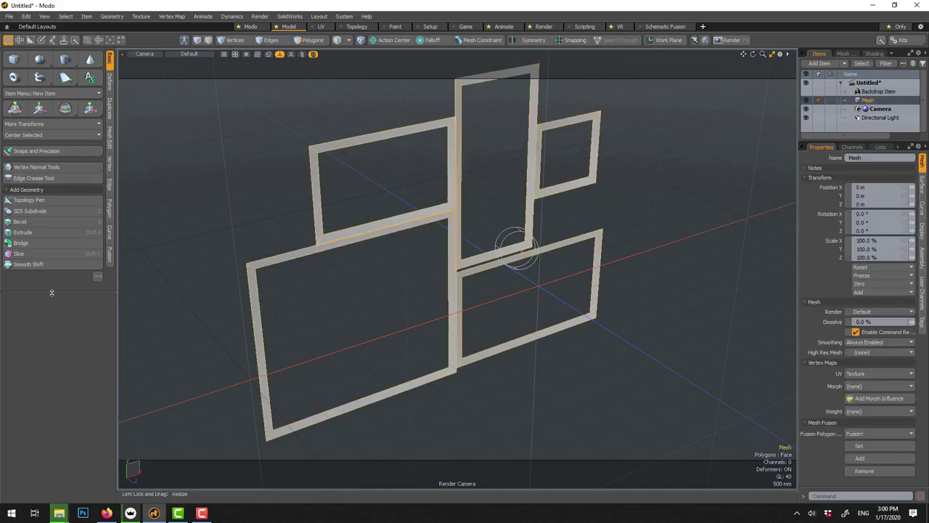
left_click_drag(52, 292, 51, 325)
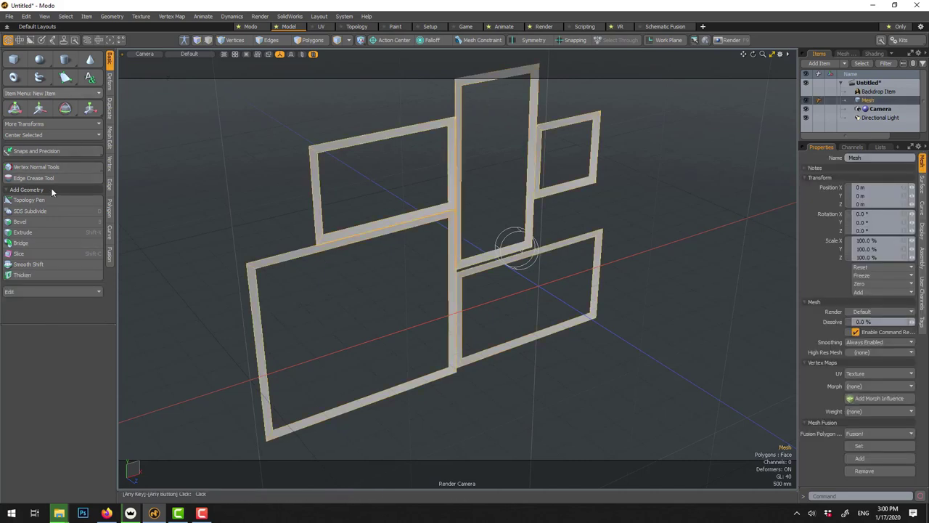
left_click(38, 275)
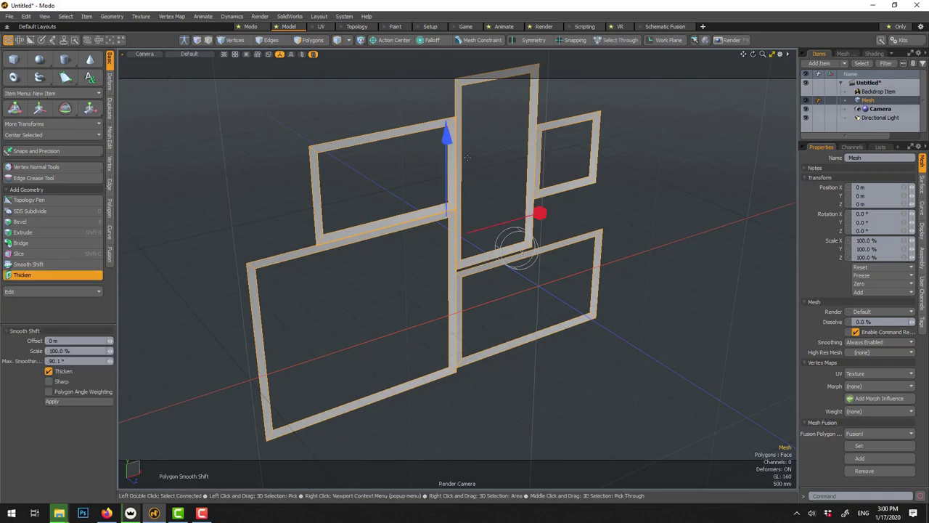
left_click_drag(445, 135, 445, 223)
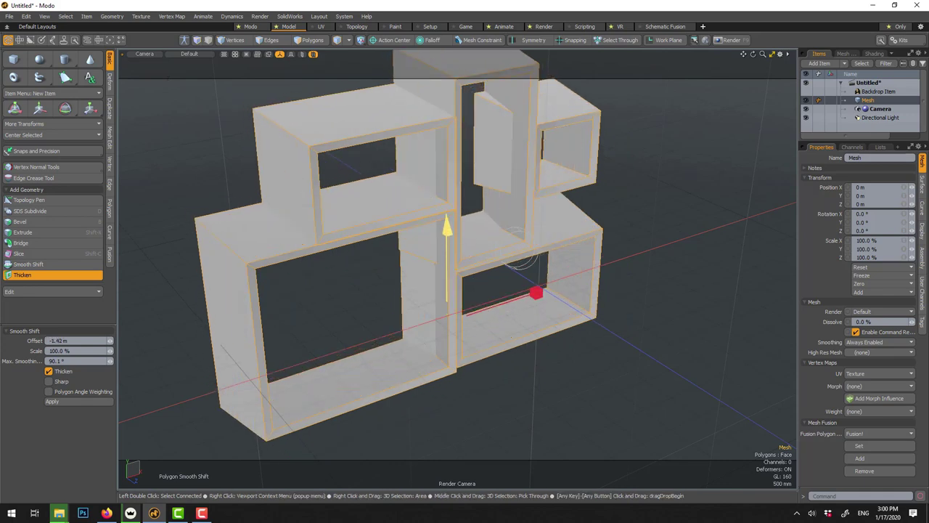
key("ctrl+z")
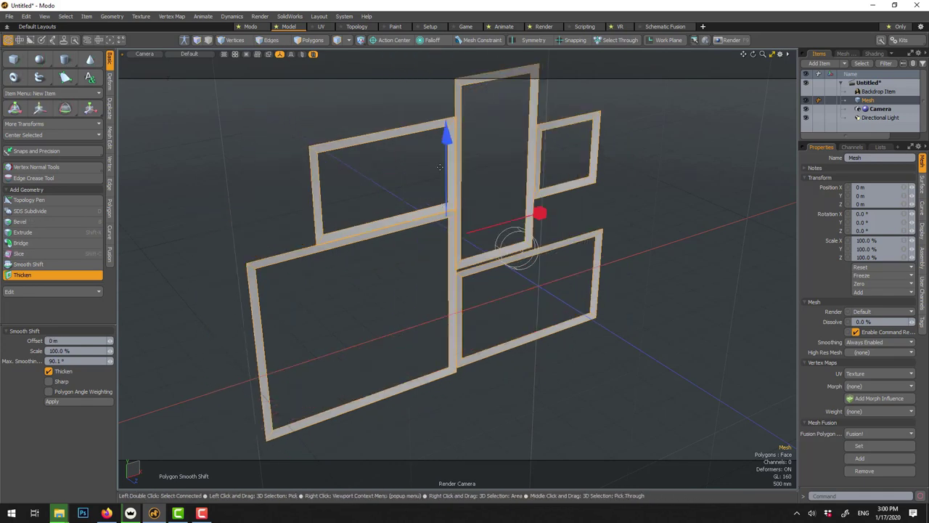
left_click_drag(450, 175, 449, 133)
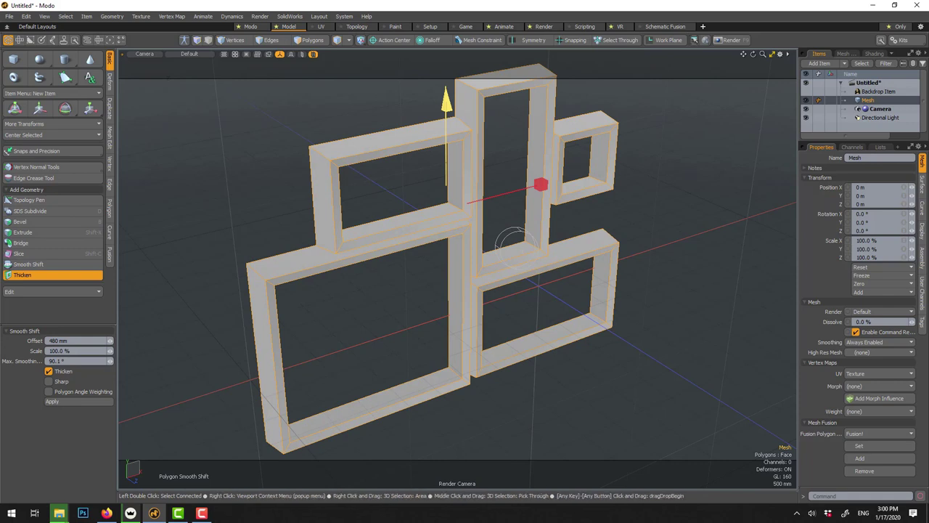
- Undo the thickening, the inner-face deletion and the joint bevel of the five panels
key("ctrl+z")
key("ctrl+z")
key("ctrl+z")
key("ctrl+z")
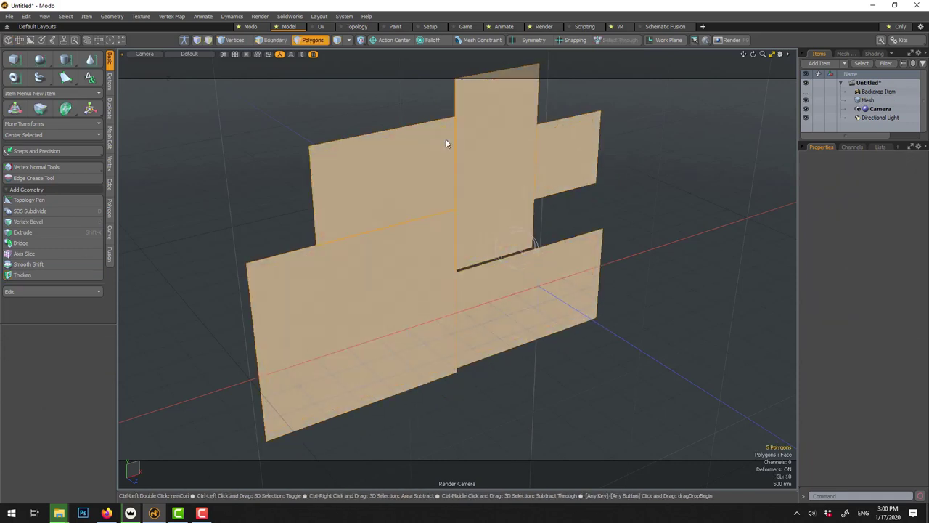
key("ctrl+z")
key("ctrl+z")
key("ctrl+z")
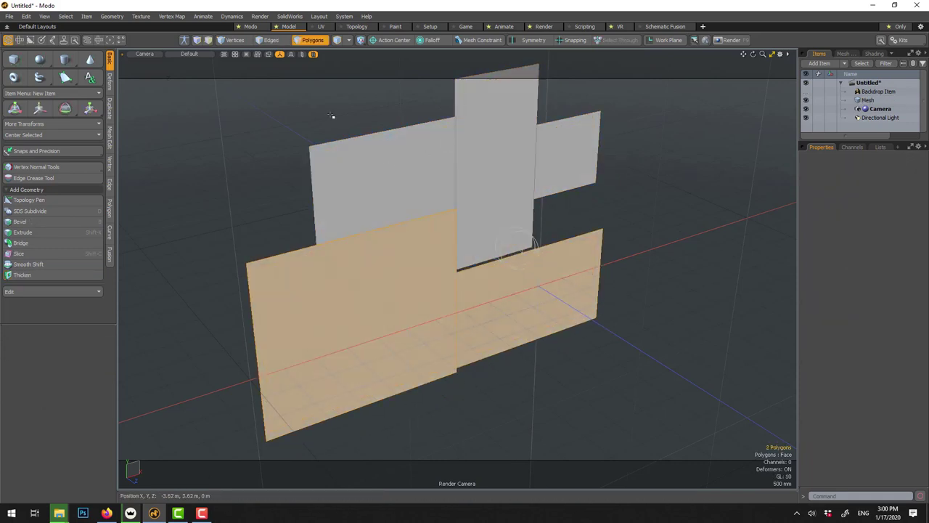
- Inset the upper-left panel alone with Polygon Bevel and delete its inner face to leave an open frame
left_click(352, 159)
key("b")
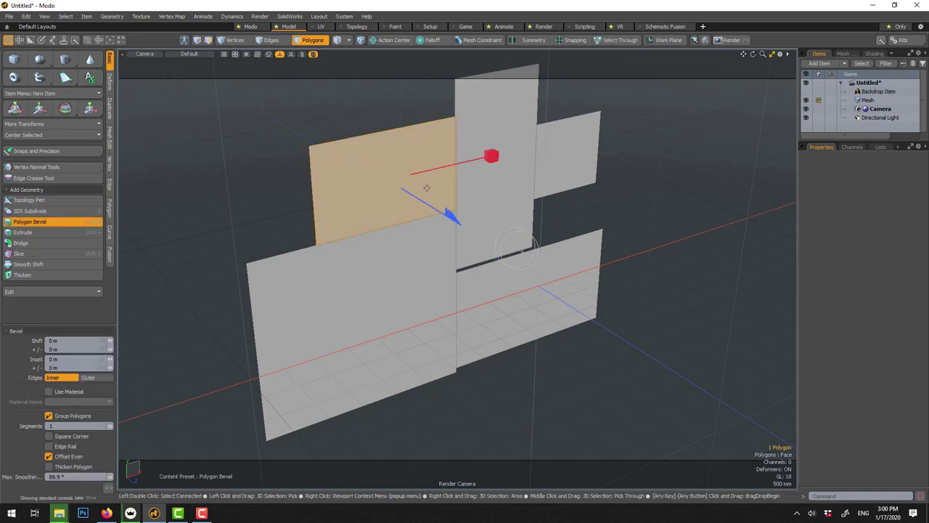
left_click_drag(494, 156, 482, 157)
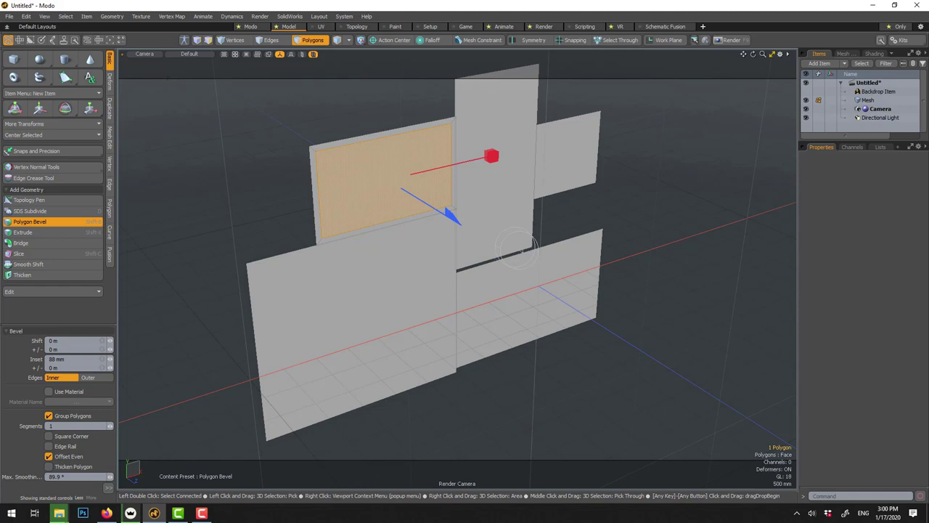
key("space")
key("Delete")
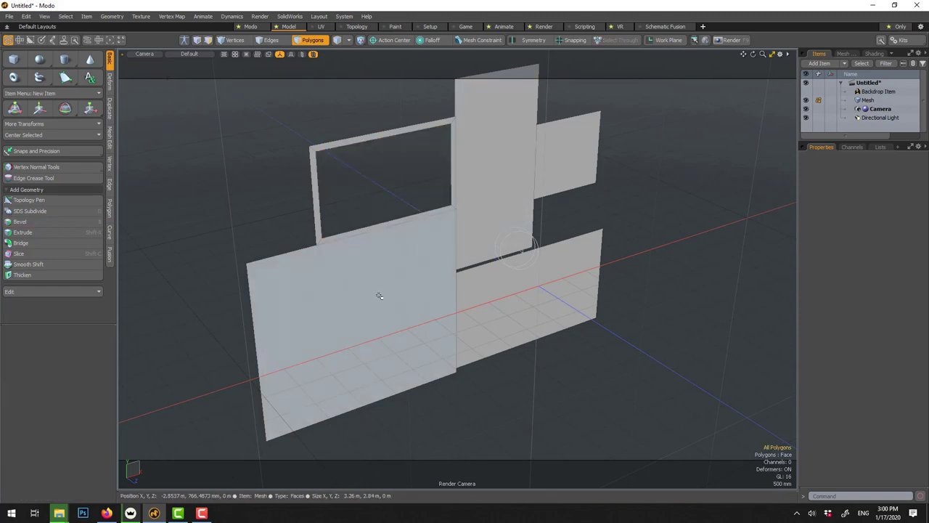
- Inset the large lower-left panel by about 116 mm with Polygon Bevel and delete its inner face
left_click(376, 296)
key("b")
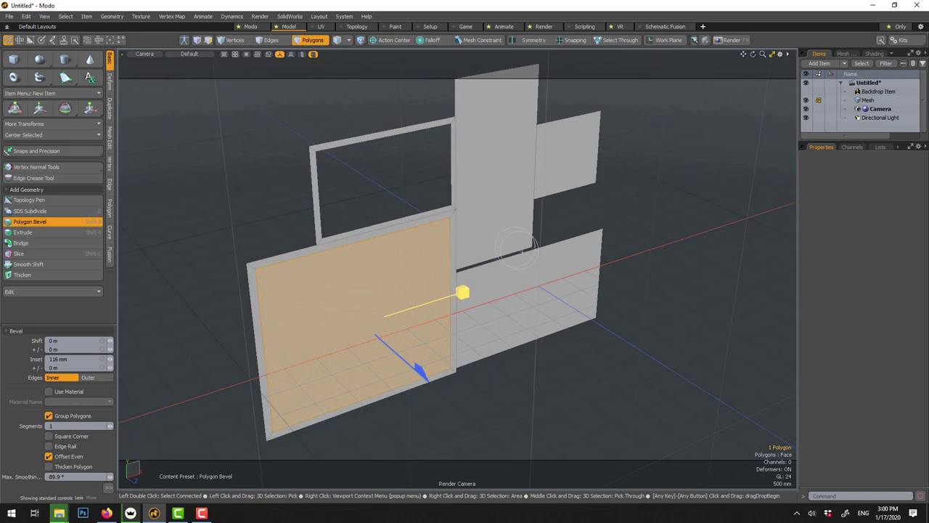
key("space")
key("Delete")
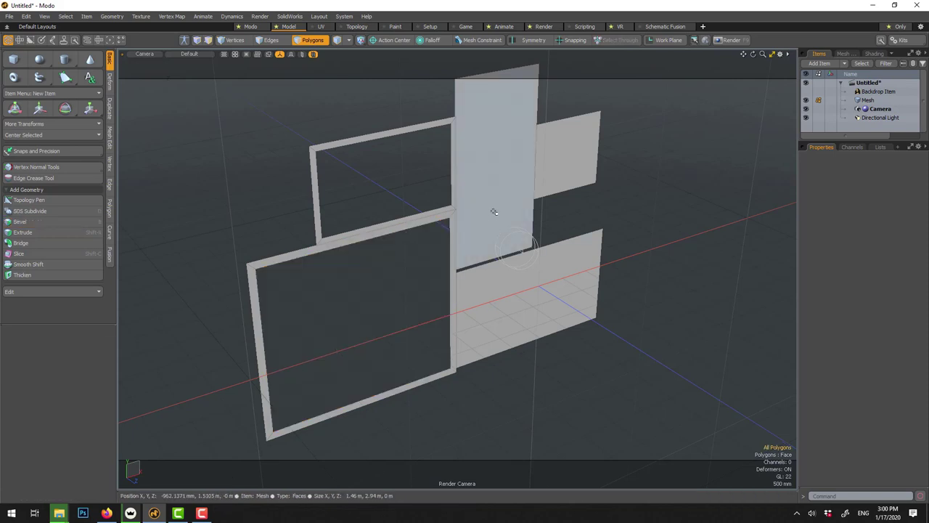
- Inset the tall central panel with Polygon Bevel to form a border around its inner face
left_click(494, 210)
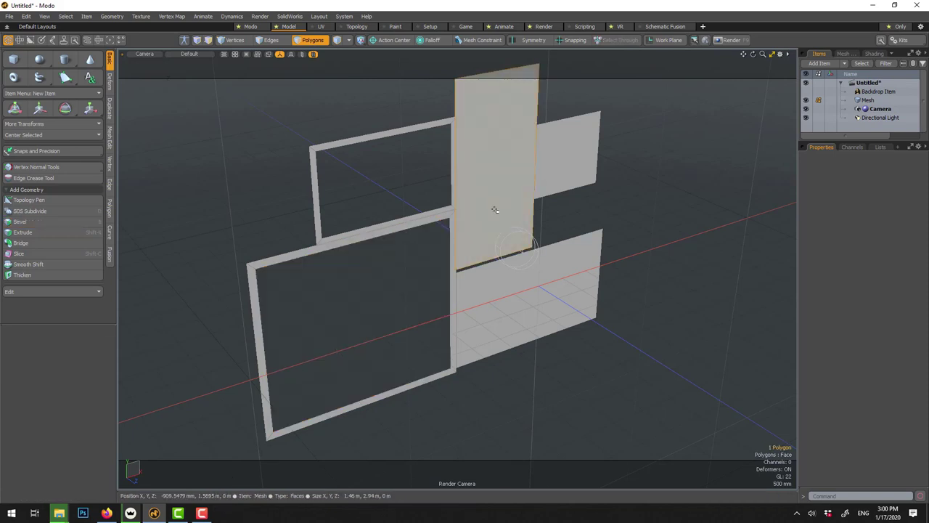
key("b")
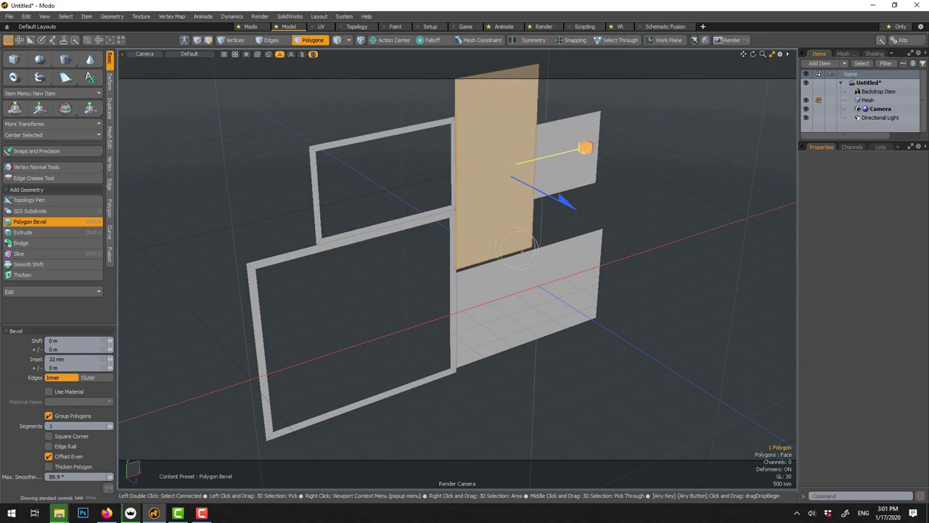
key("space")
- Inset the lower-right panel with Polygon Bevel to form a narrow border around its inner face
left_click(559, 263)
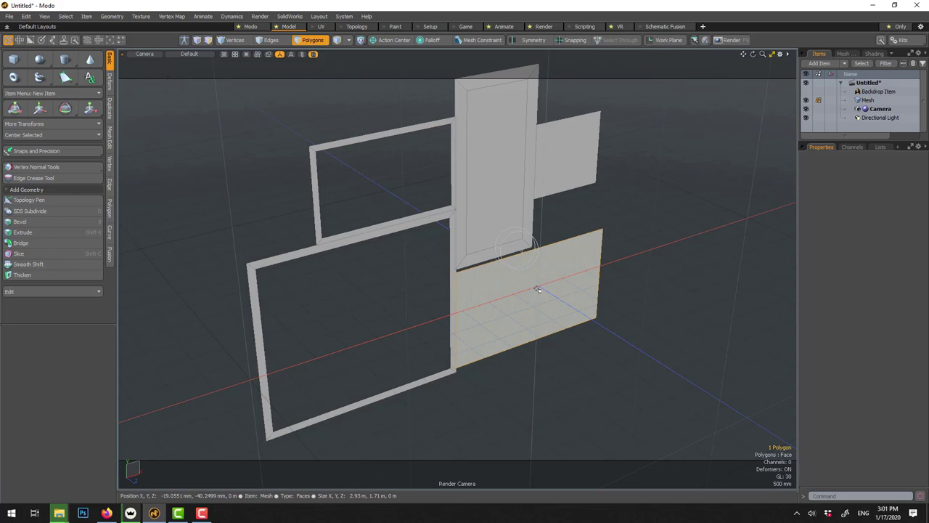
key("b")
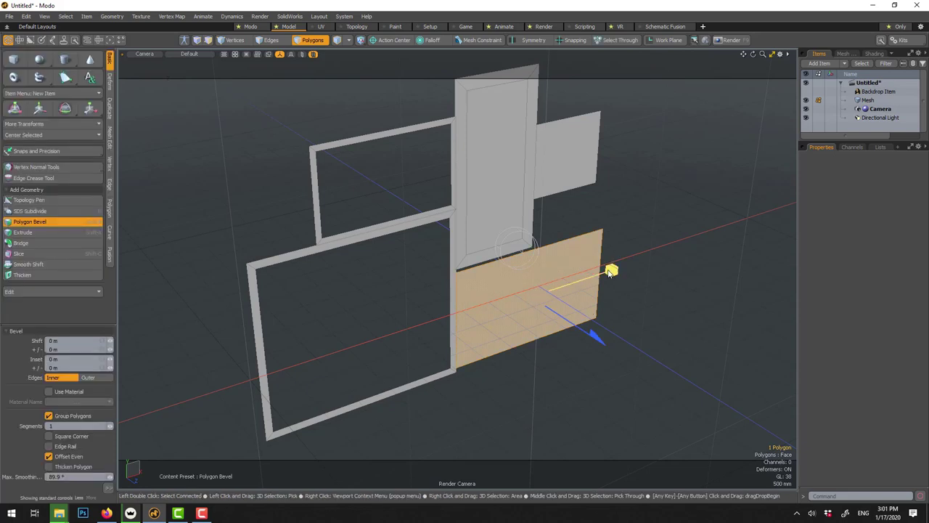
left_click_drag(611, 270, 606, 271)
key("space")
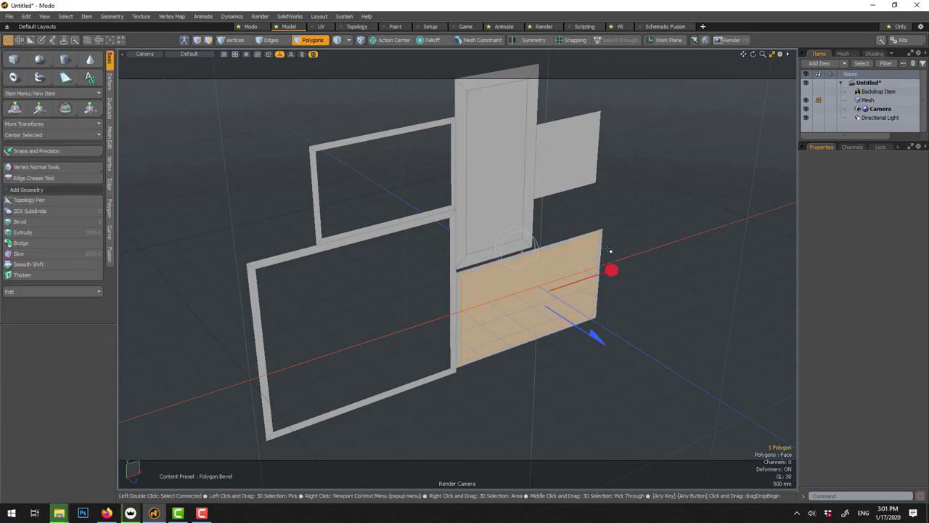
- Inset the small upper-right panel by about 120 mm with Polygon Bevel and delete its inner face
key("b")
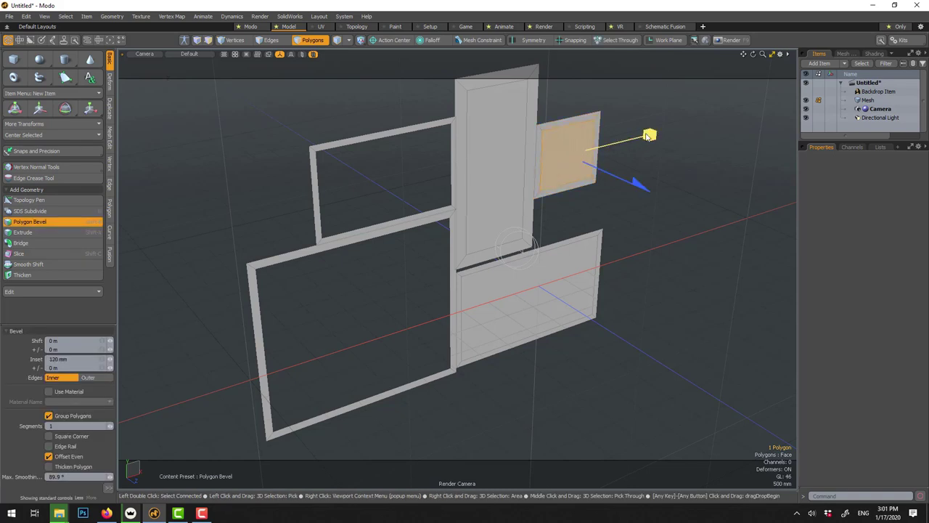
key("space")
key("Delete")
- Delete the inner faces of the tall central panel and the lower-right panel to leave open frames
left_click(516, 141)
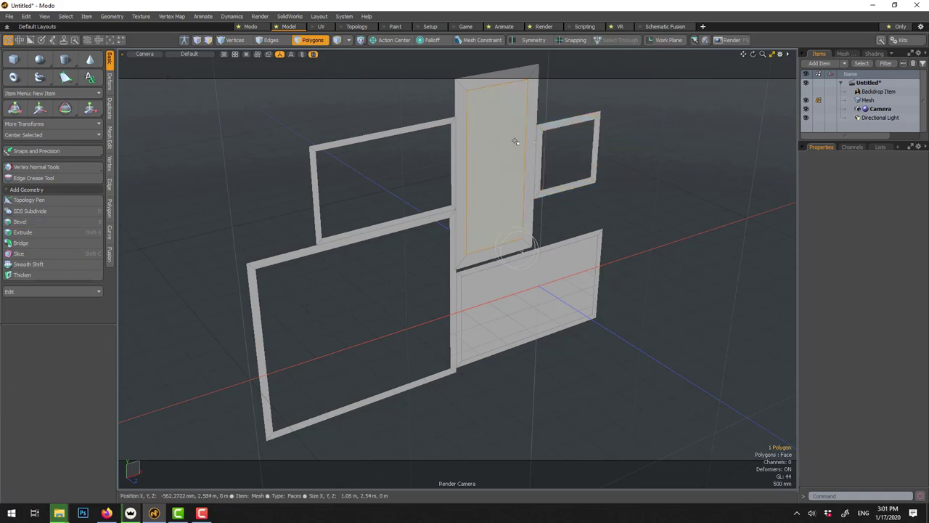
key("Delete")
left_click(539, 295)
key("Delete")
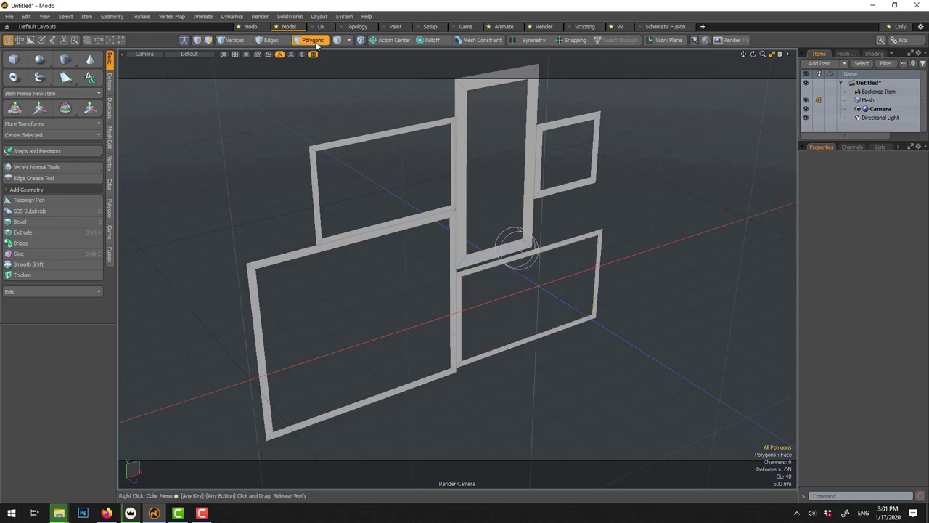
- Thicken the whole mesh so all five flat frames become boxes about 1.56 m deep
double_click(350, 145)
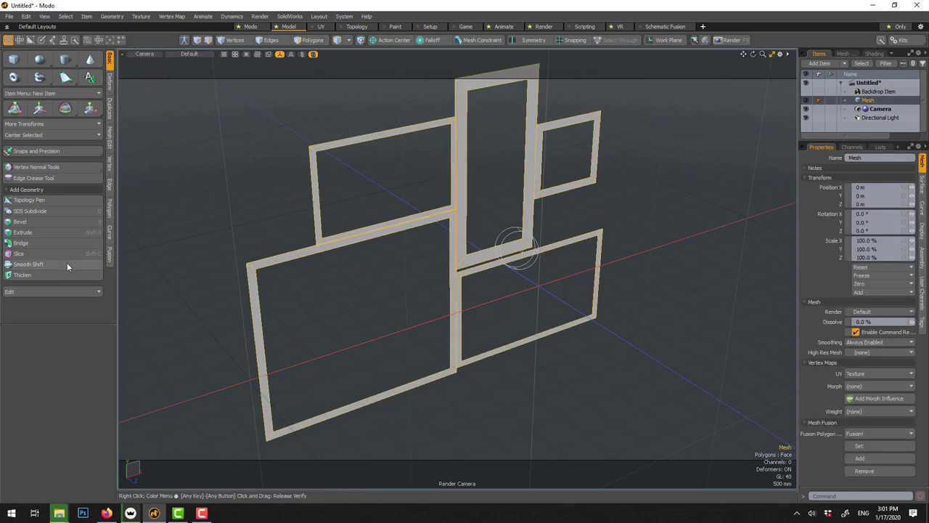
left_click(22, 274)
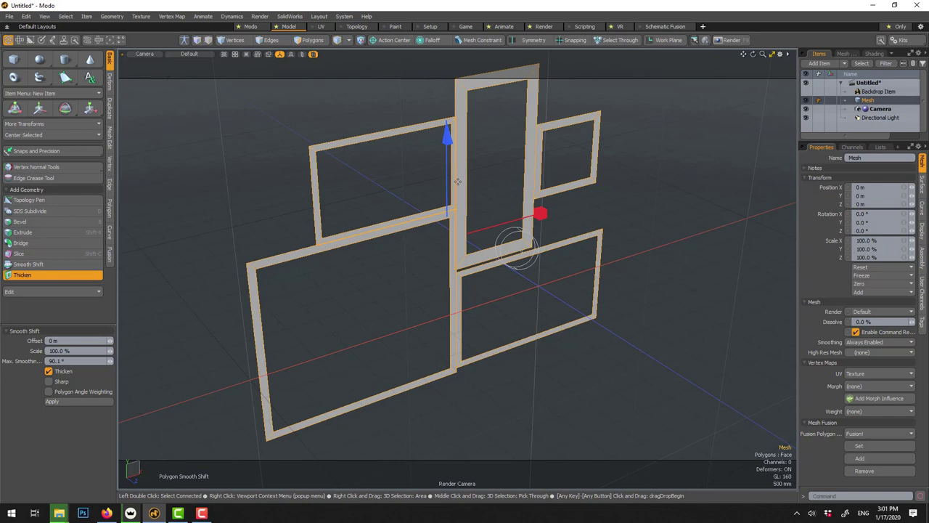
left_click_drag(446, 135, 446, 74)
key("space")
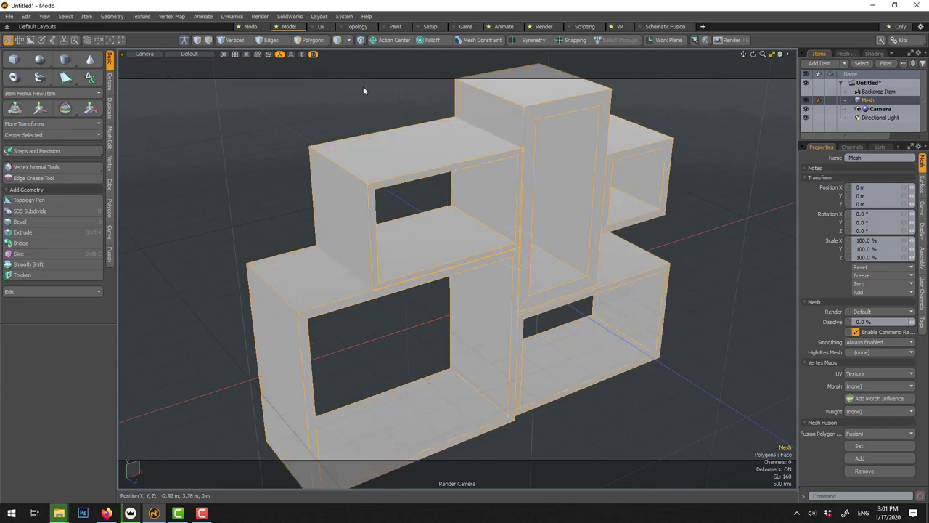
left_click(695, 118)
left_click(490, 97)
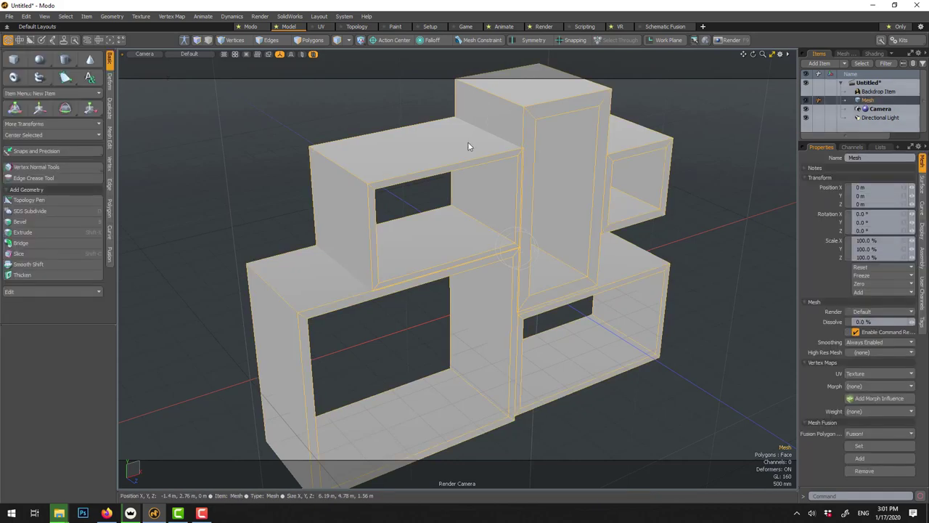
- Move all polygons of the upper-left box up 20 mm and slightly along X away from the tall central box
scroll(469, 148, "down", 1)
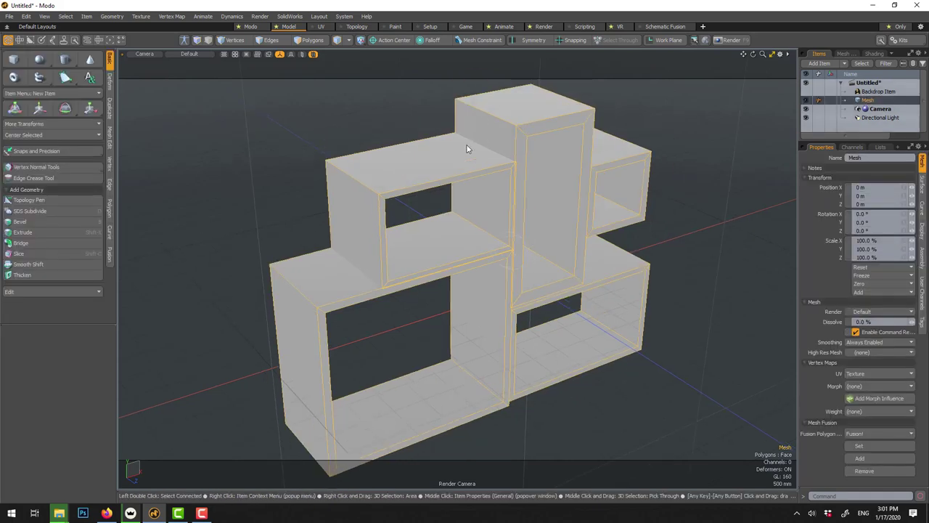
left_click(312, 40)
left_click(418, 156)
double_click(418, 156)
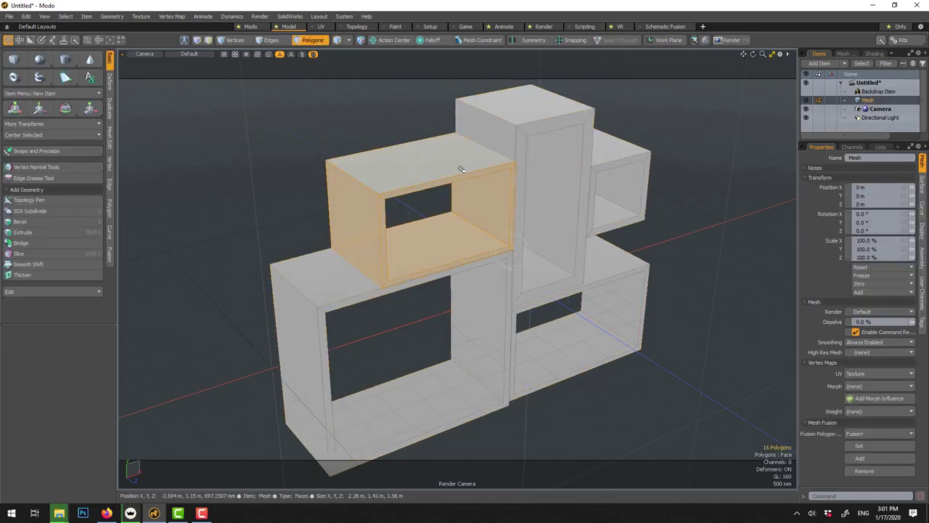
key("w")
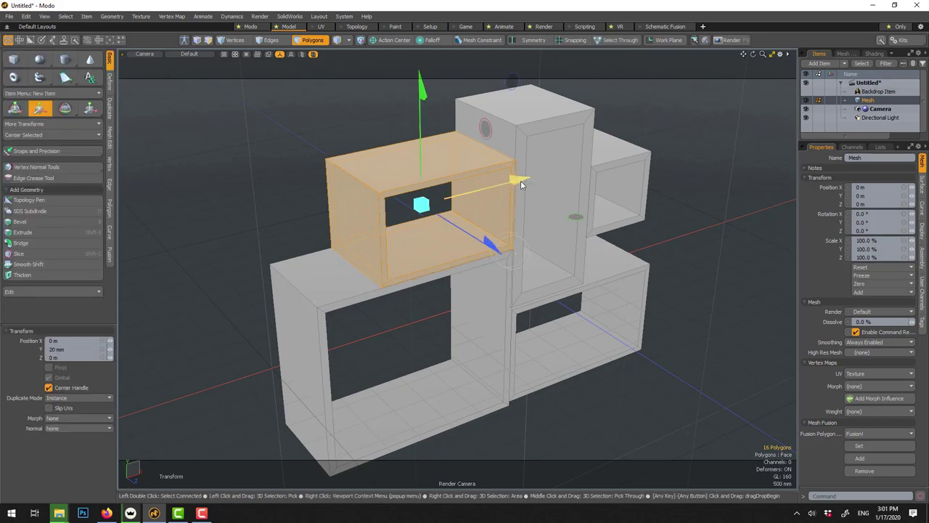
left_click_drag(521, 180, 513, 181)
key("q")
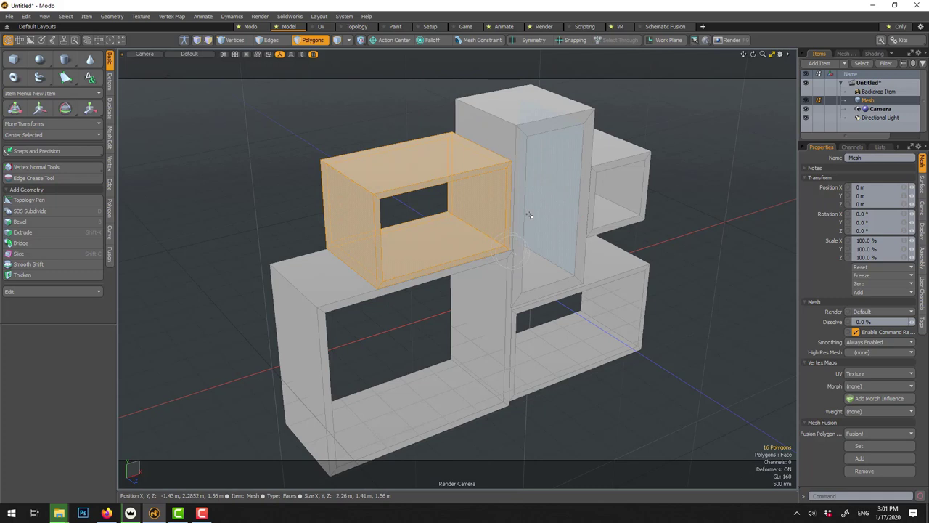
- Move all polygons of the lower-right box down 120 mm in Y to separate it from the tall central box
double_click(614, 272)
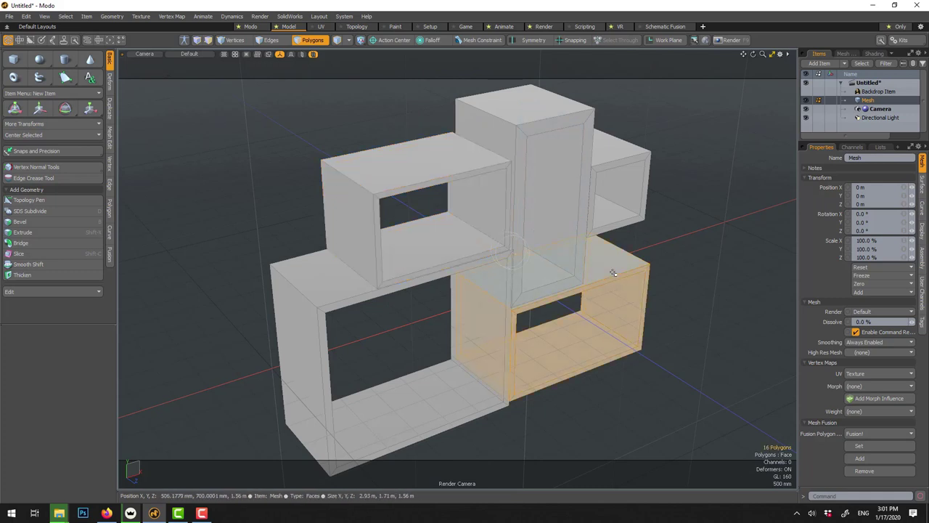
key("w")
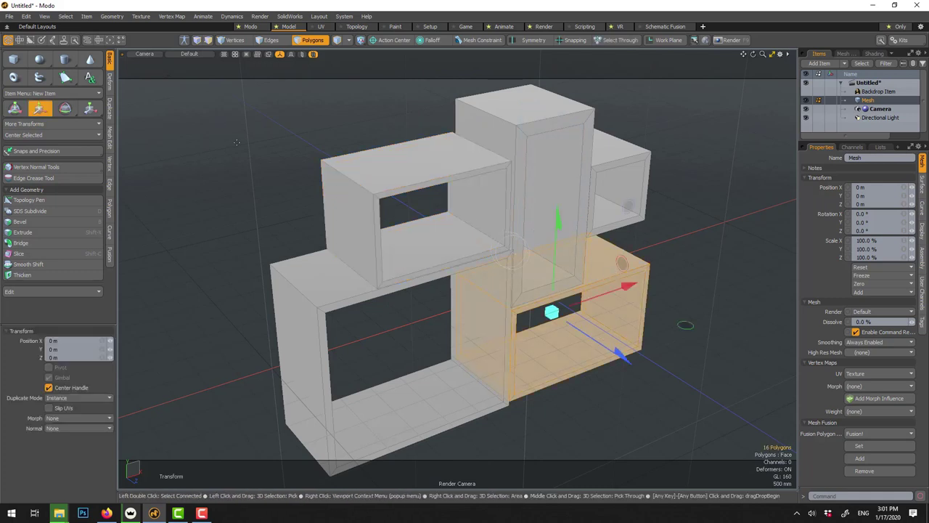
left_click(26, 16)
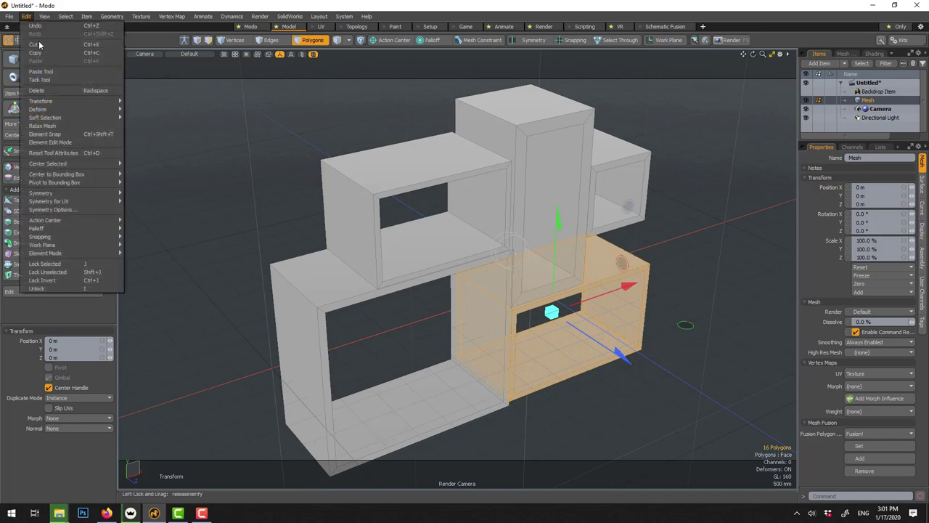
mouse_move(72, 174)
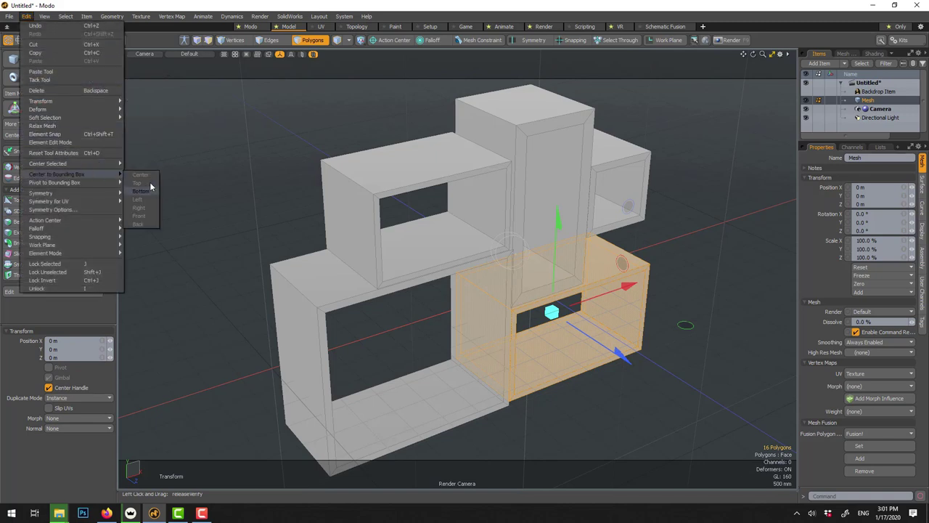
left_click(479, 49)
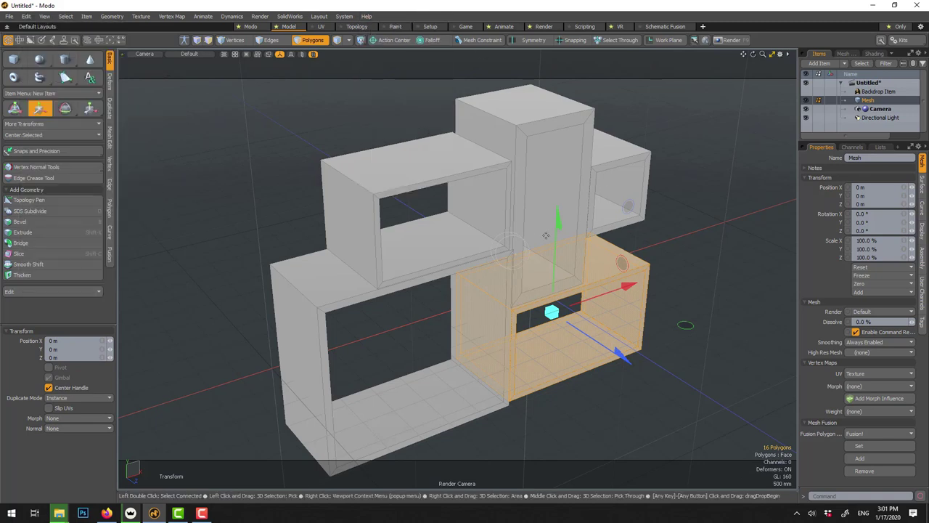
left_click_drag(557, 225, 556, 233)
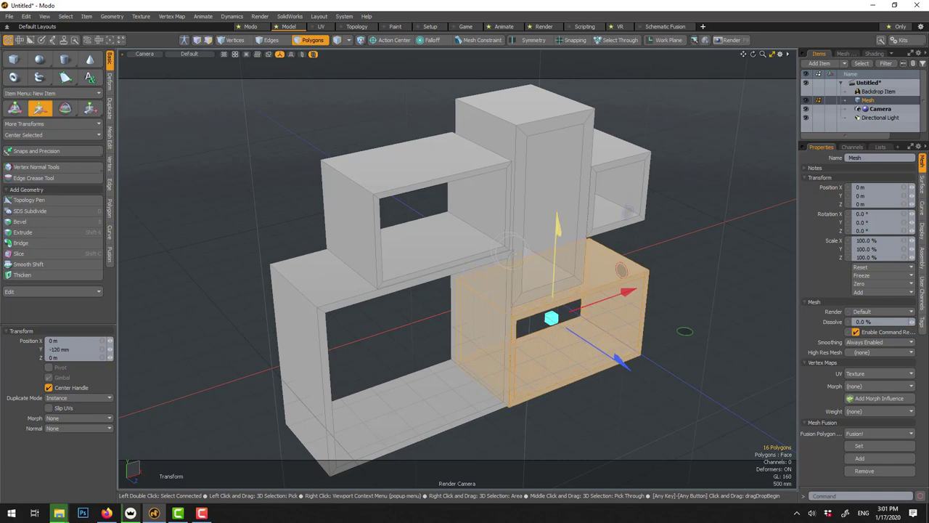
key("q")
left_click(363, 91)
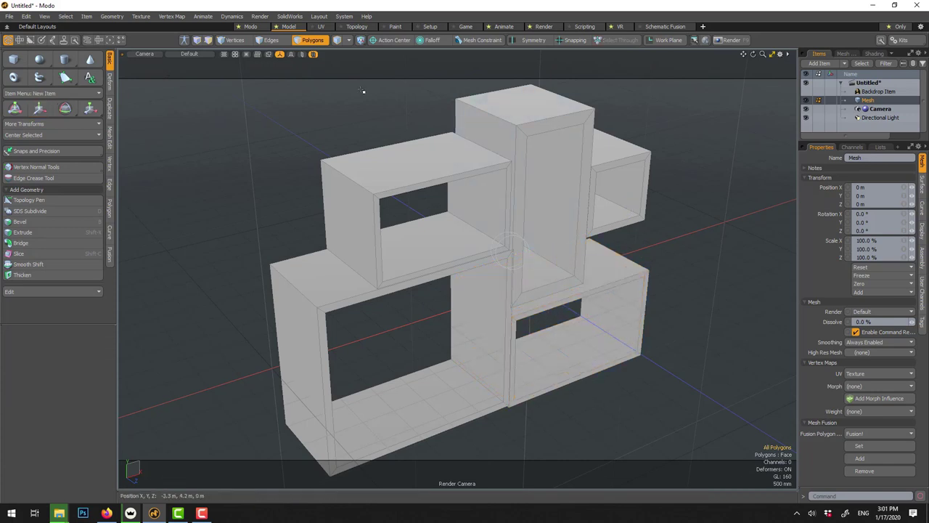
- Unmerge the mesh so each box is its own item, and enlarge the item list to show them all
left_click(319, 42)
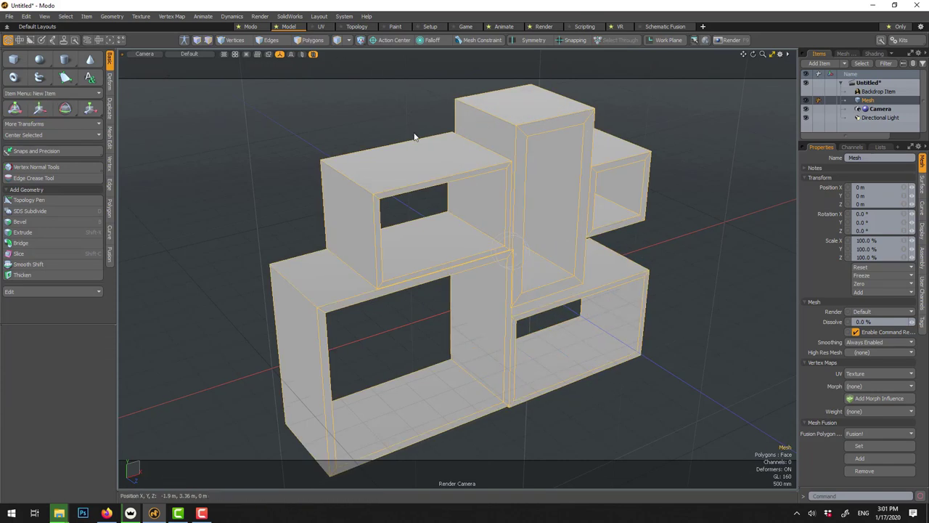
right_click(856, 105)
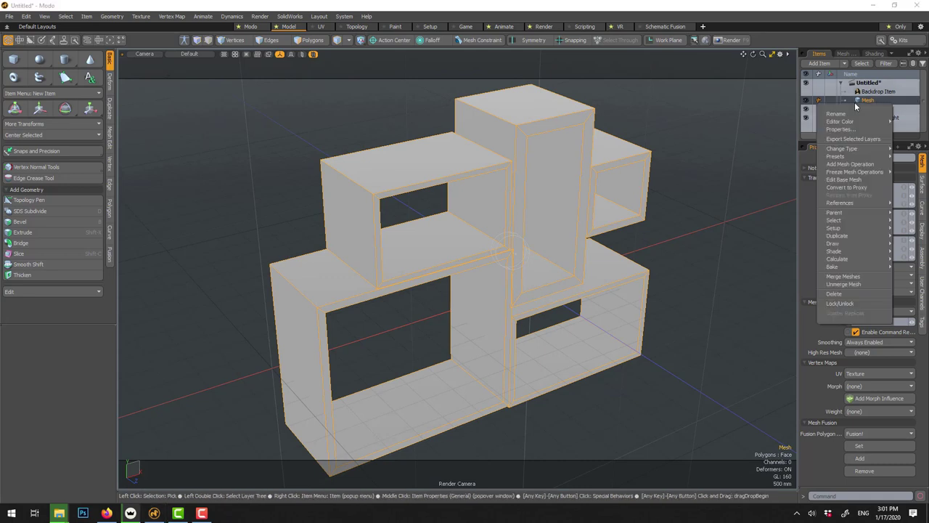
left_click(849, 281)
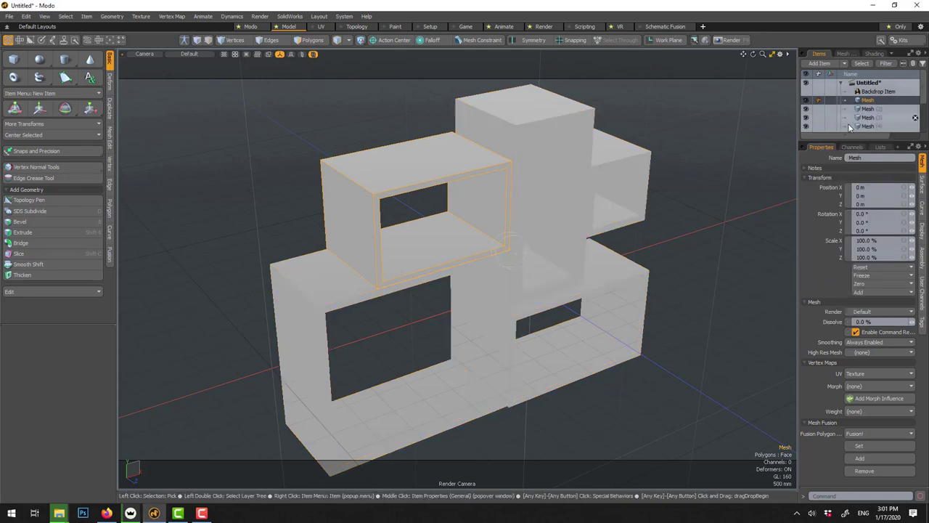
left_click_drag(848, 140, 870, 256)
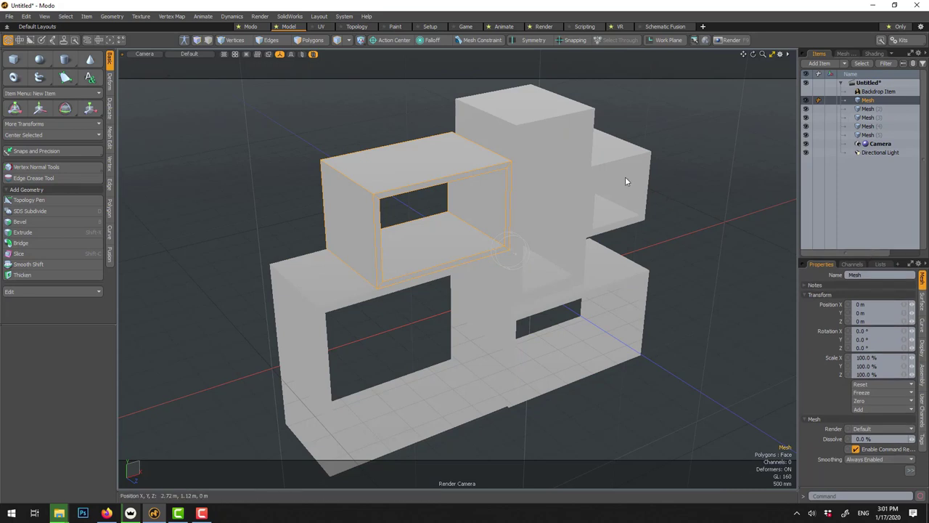
- Add a plane primitive as the floor and scale it uniformly to about 933%
left_click_drag(625, 176, 699, 216, "alt")
left_click(701, 218)
right_click(667, 288)
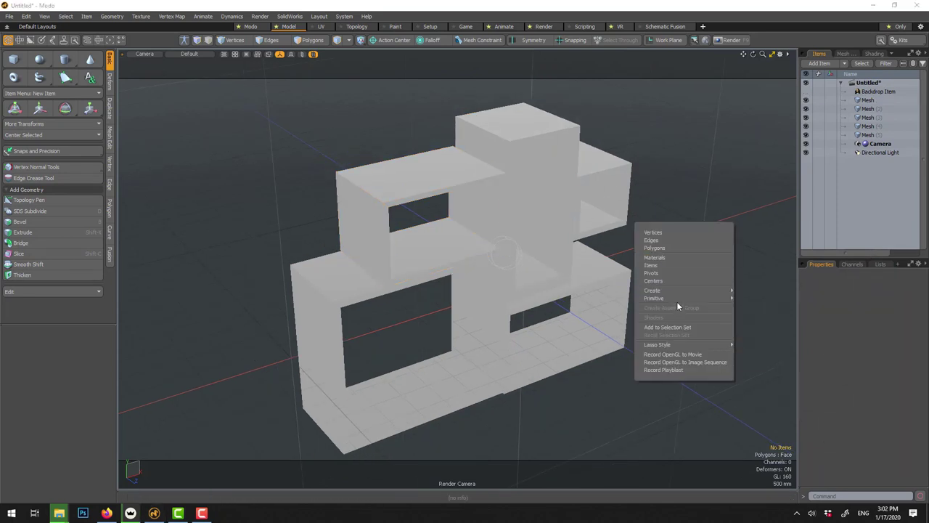
mouse_move(677, 299)
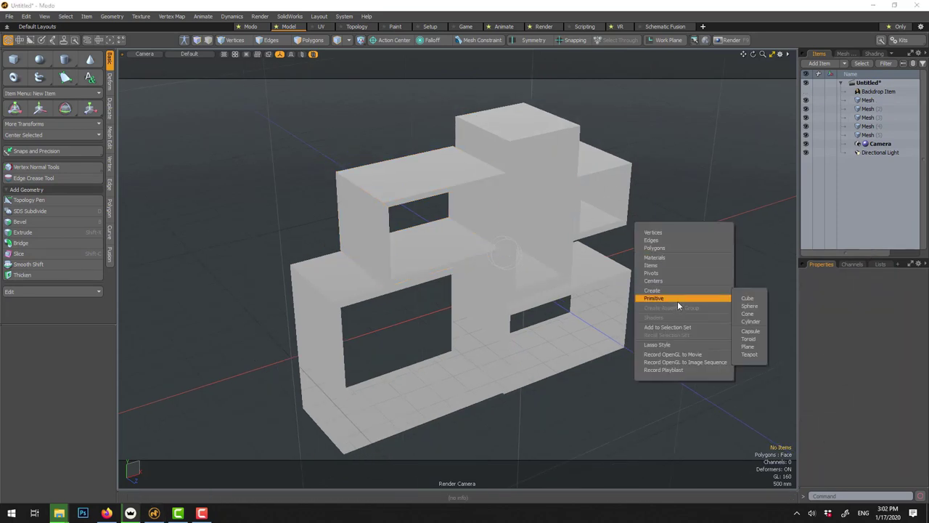
left_click(747, 346)
scroll(548, 297, "down", 2)
key("y")
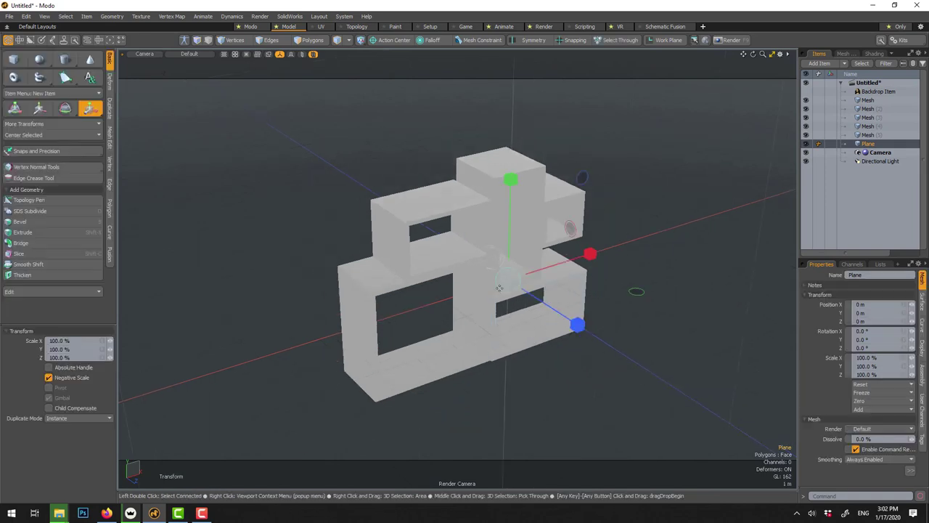
left_click_drag(508, 280, 726, 279)
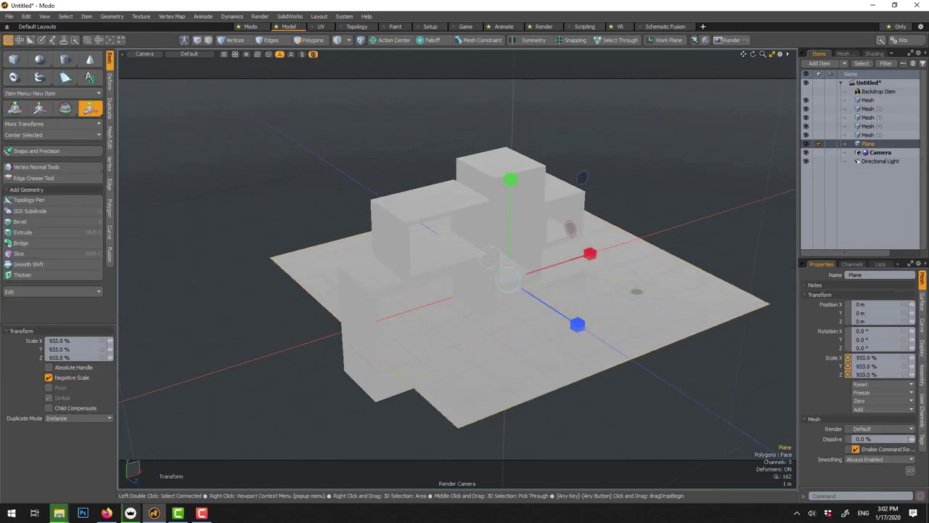
- Lower the floor plane to about -2.1 m in Y and stretch it along X by about 164%
key("w")
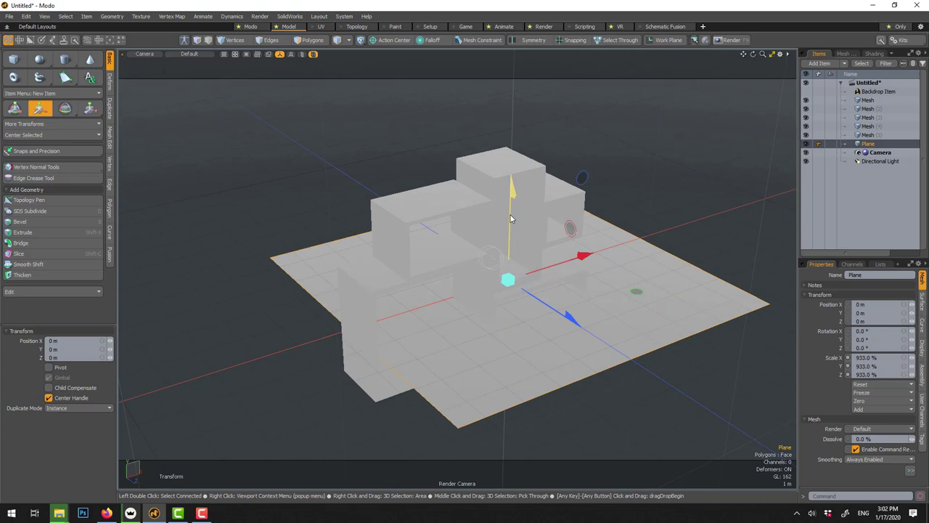
left_click_drag(508, 279, 497, 352)
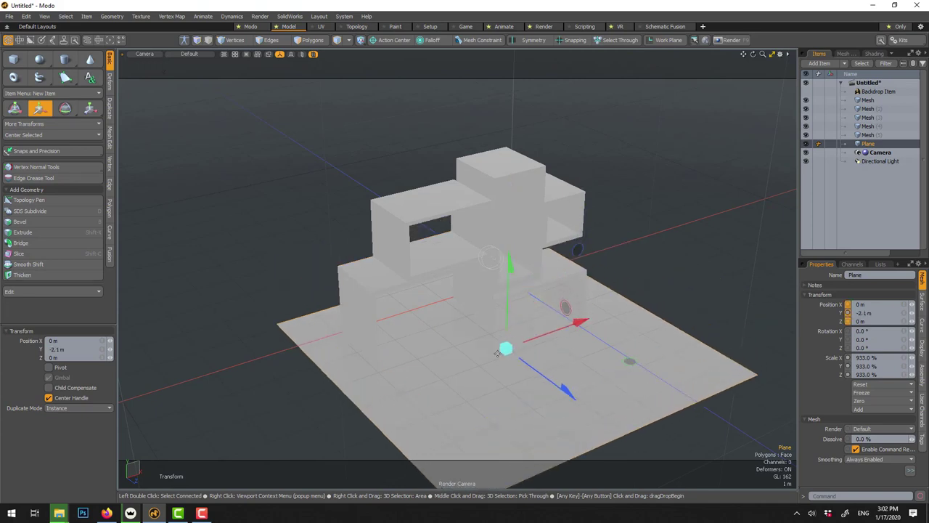
key("r")
mouse_move(585, 319)
left_mouse_down()
mouse_move(747, 261)
mouse_move(585, 319)
left_mouse_up()
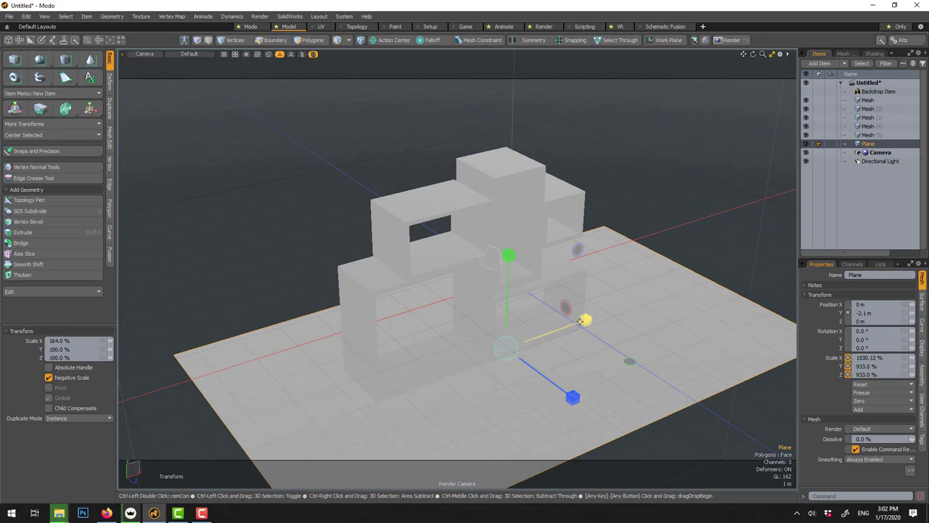
- Duplicate the floor plane and set the copy's X rotation to 90° to form an upright wall
key("ctrl+d")
key("e")
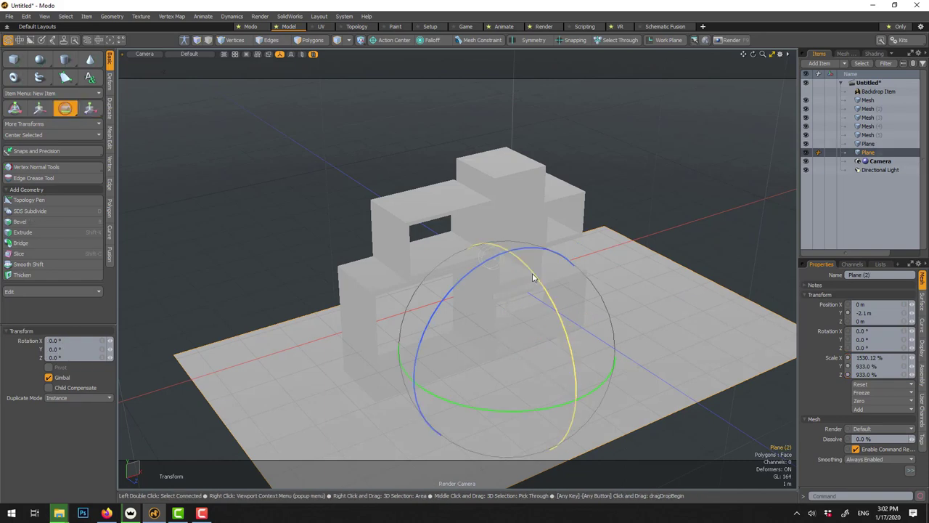
left_click_drag(493, 251, 475, 323)
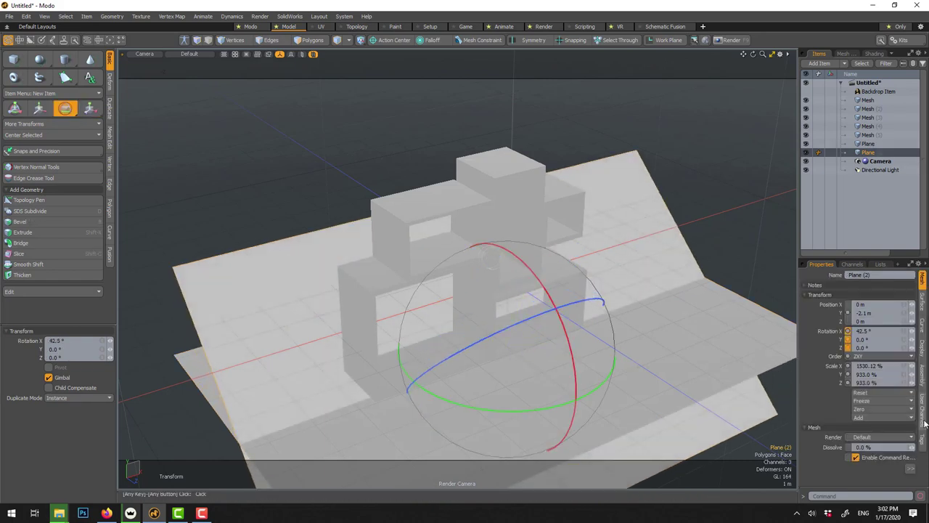
left_click(889, 334)
type("90")
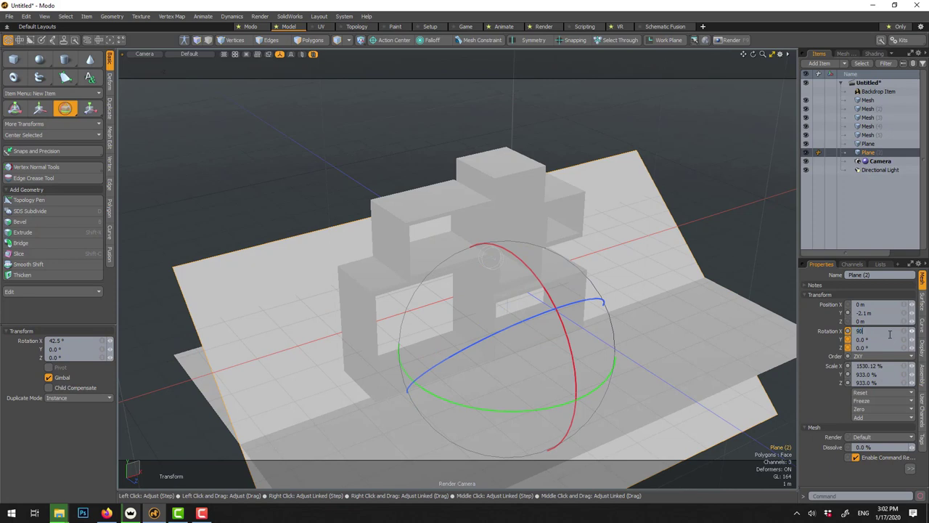
key("Return")
- Move the wall plane behind the boxes to about -5.7 m in Z and raise it to about -700 mm in Y
key("w")
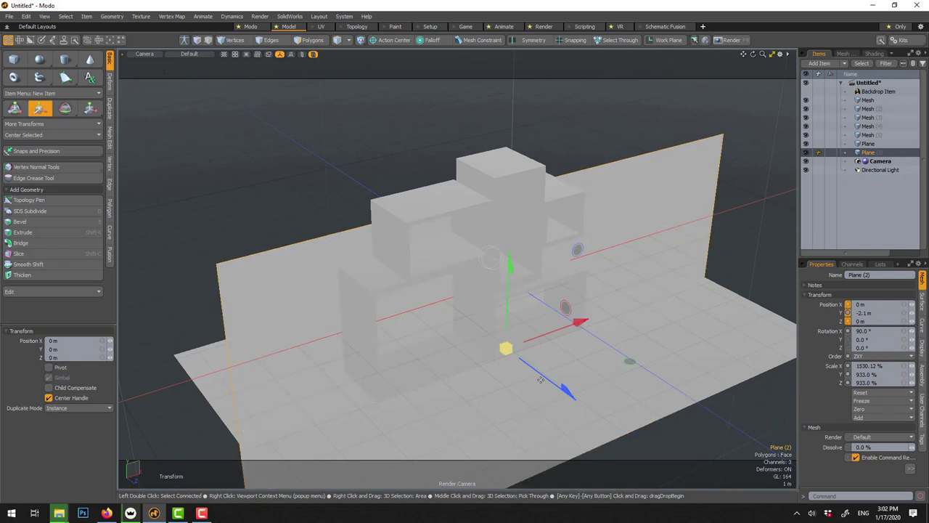
left_click_drag(559, 390, 485, 332)
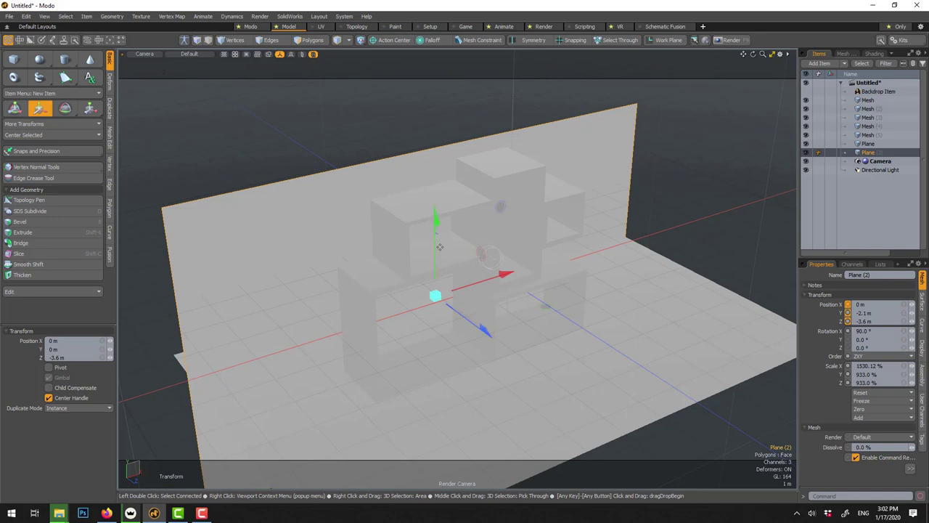
left_click_drag(436, 252, 435, 211)
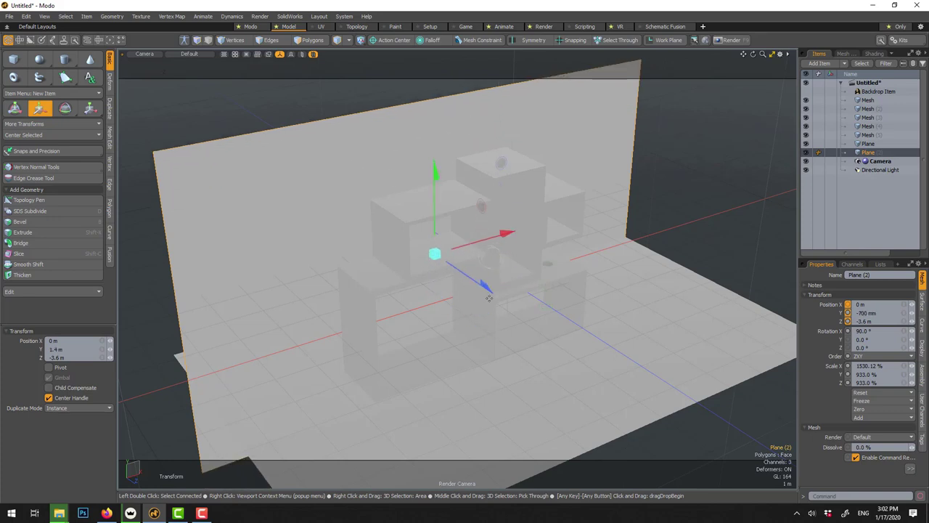
left_click_drag(489, 294, 438, 258)
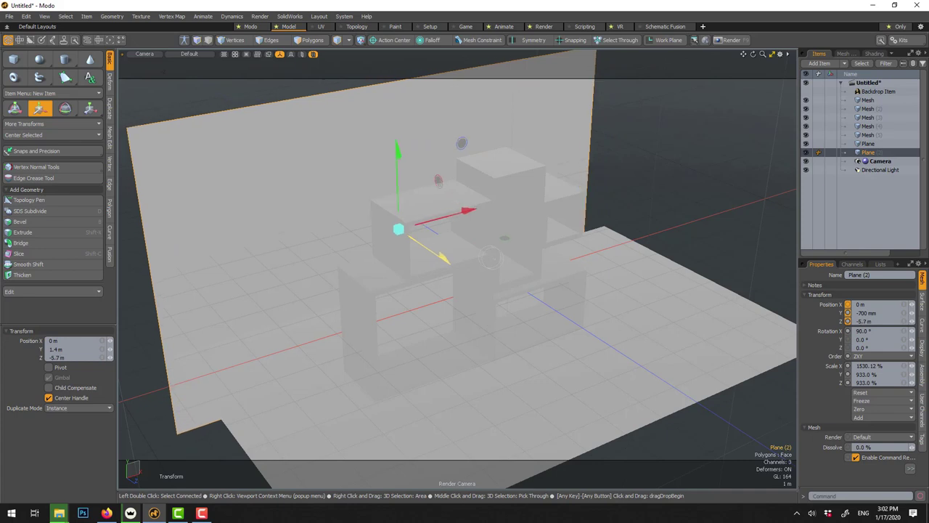
key("space")
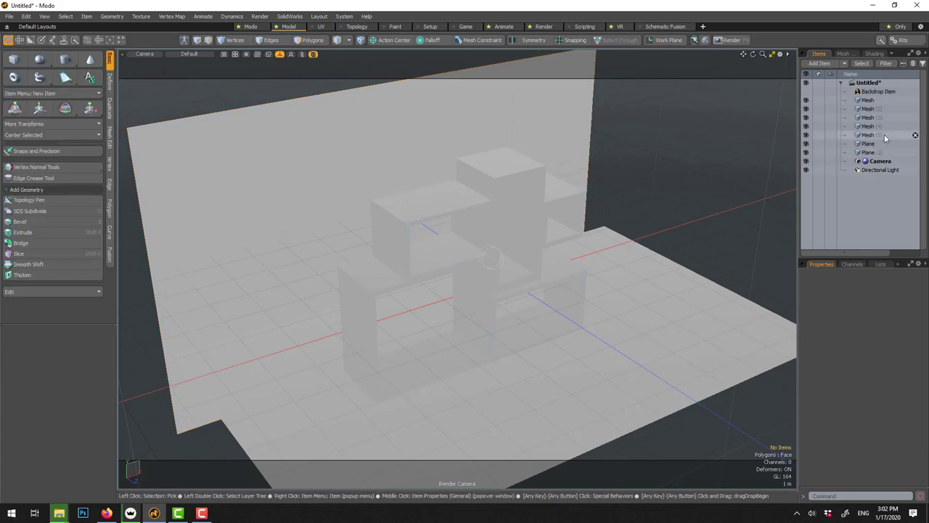
- Assign all five box meshes a new material named cube with a near-white colour of 0.94, 0.94, 0.94
left_click(884, 136)
key("shift")
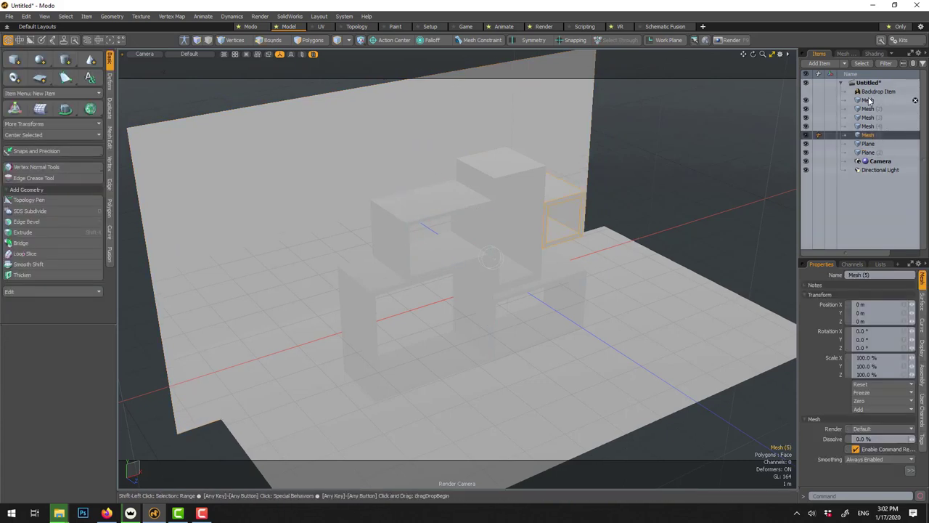
left_click(868, 101, "shift")
key("m")
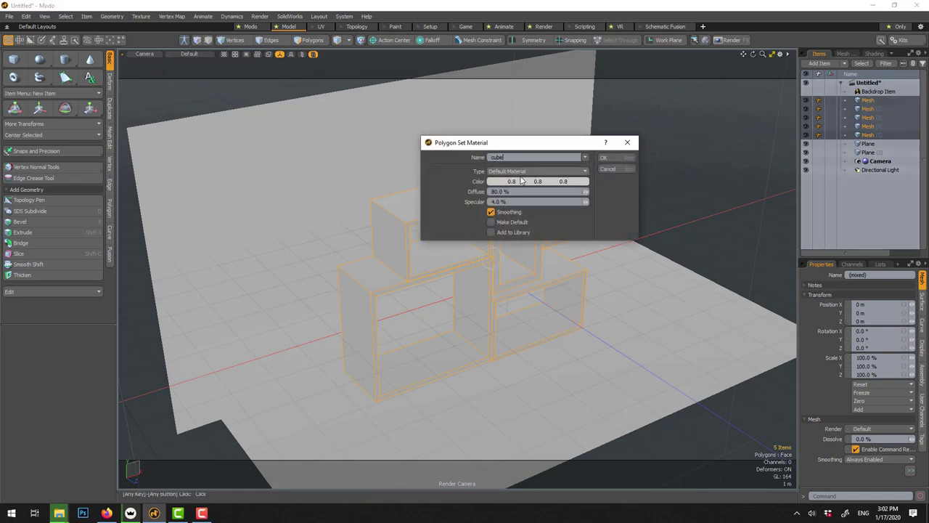
left_click(520, 181)
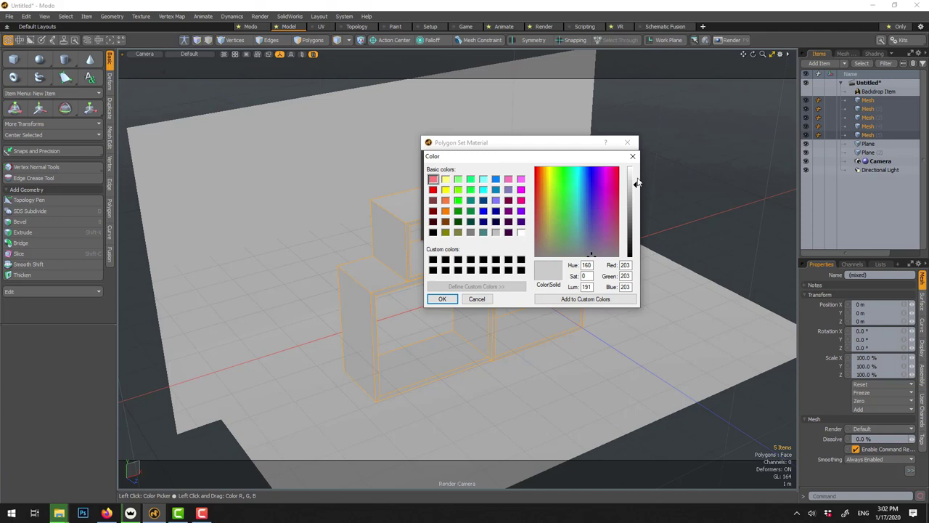
left_click_drag(637, 183, 636, 175)
left_click(441, 301)
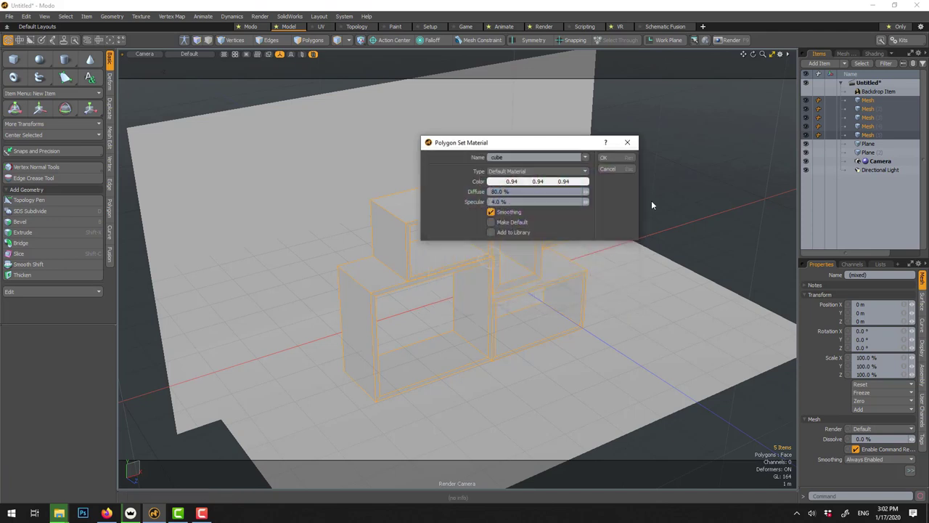
left_click(617, 157)
left_click(624, 169)
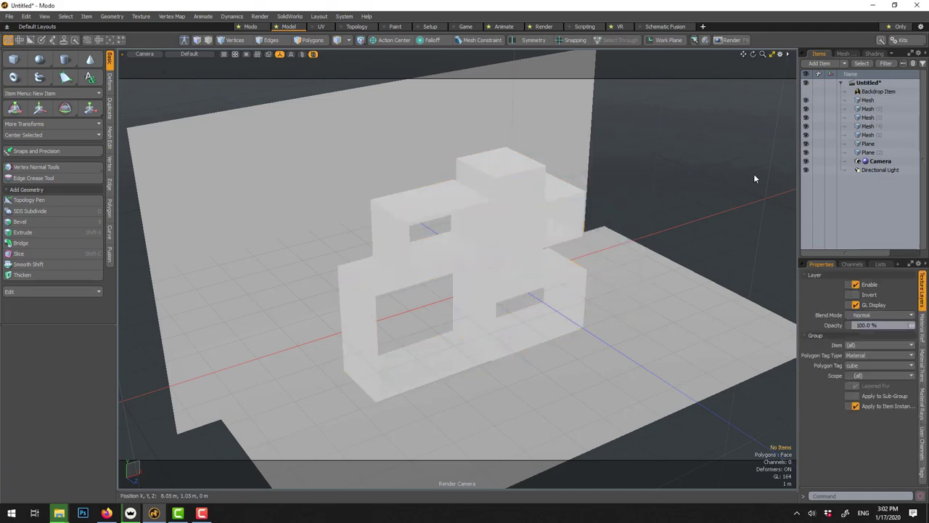
- Frame the shelf composition from the front through the camera and start a render preview
left_click_drag(690, 204, 637, 174, "alt")
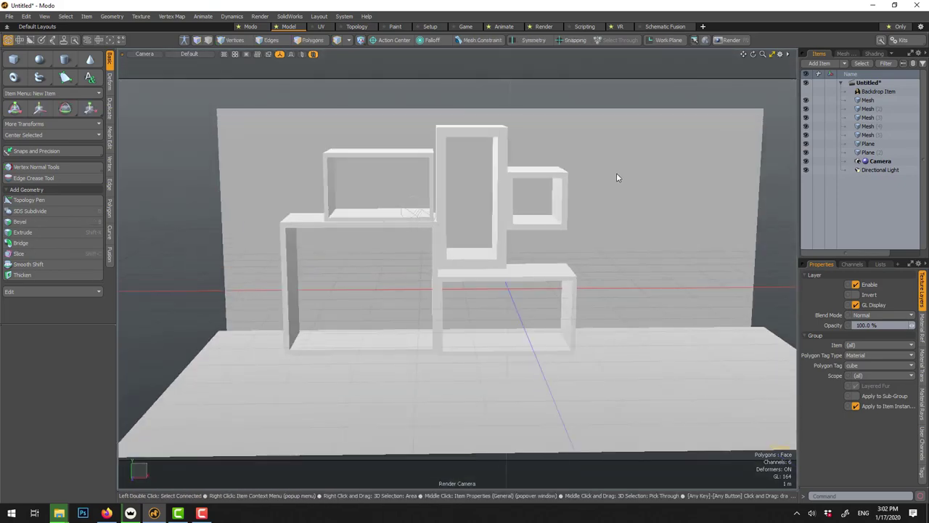
key("F8")
left_click(374, 251)
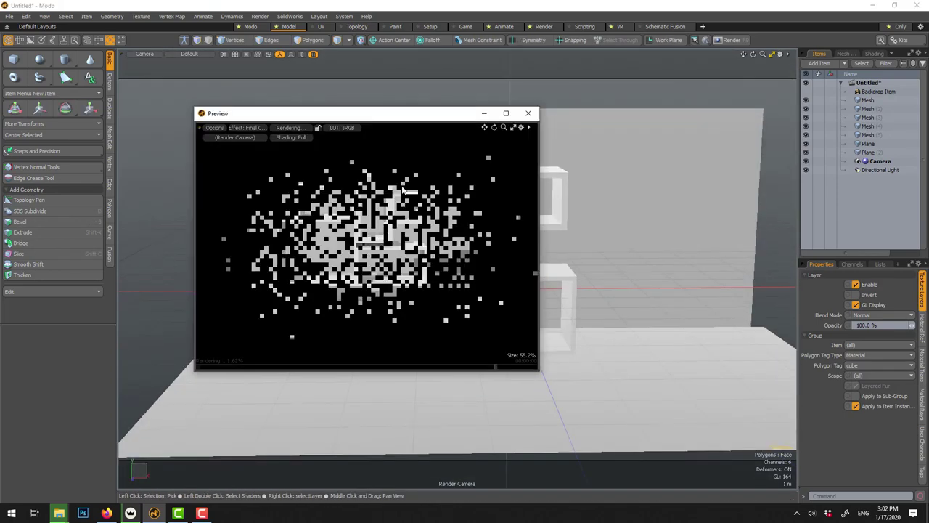